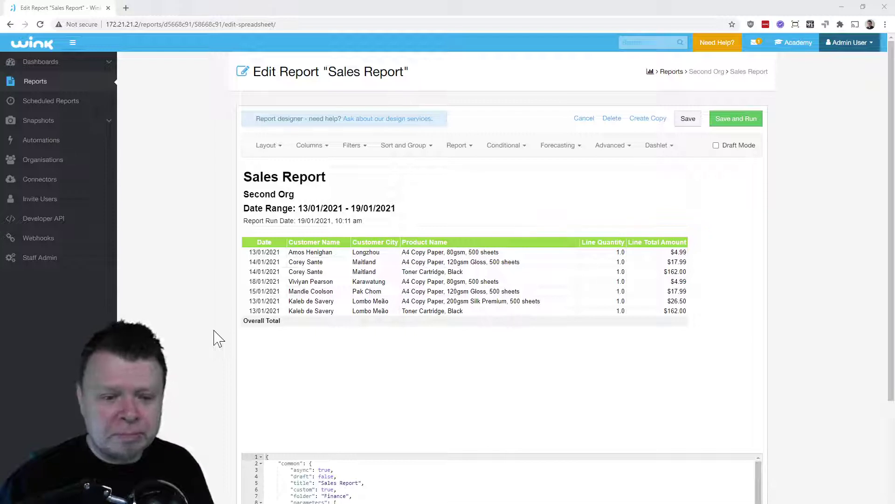
Step: Look through the Sales Report's layout, column, filter, sorting and grouping, report and conditional settings
click(265, 146)
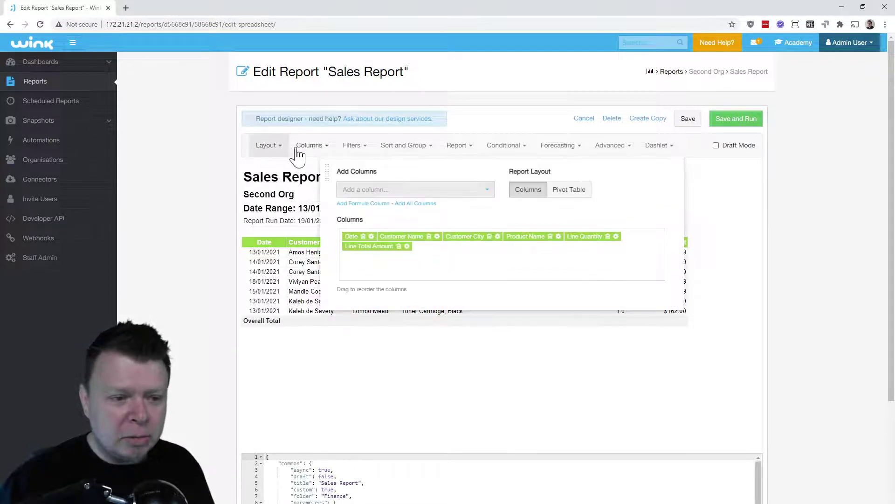
click(325, 147)
click(351, 146)
click(404, 146)
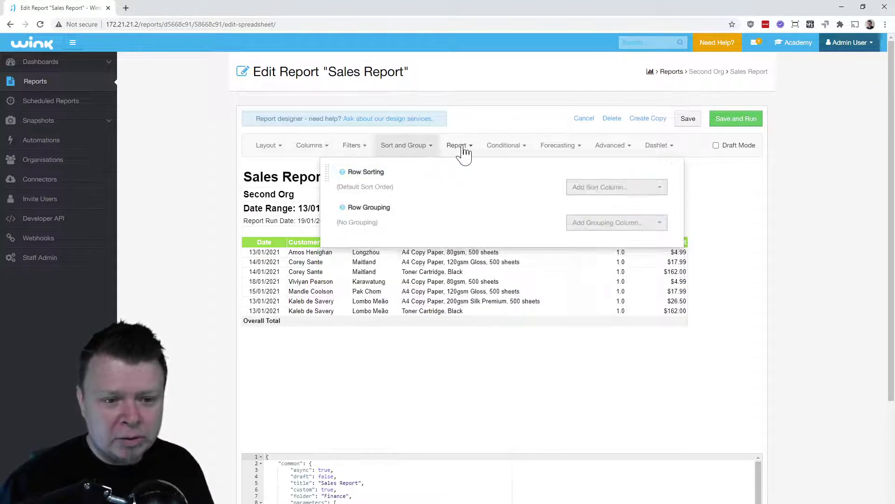
click(457, 147)
click(494, 149)
click(266, 152)
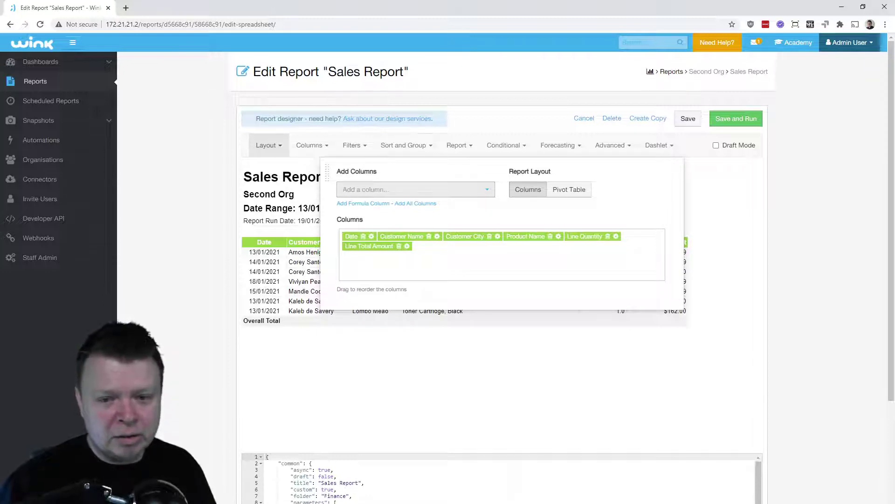
click(310, 146)
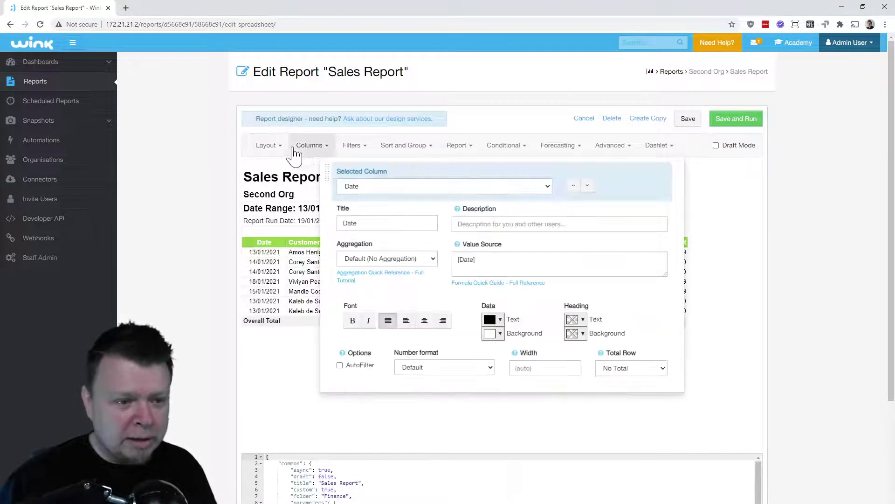
Step: Add the Line Number column to the Sales Report and check it in the report preview
click(271, 148)
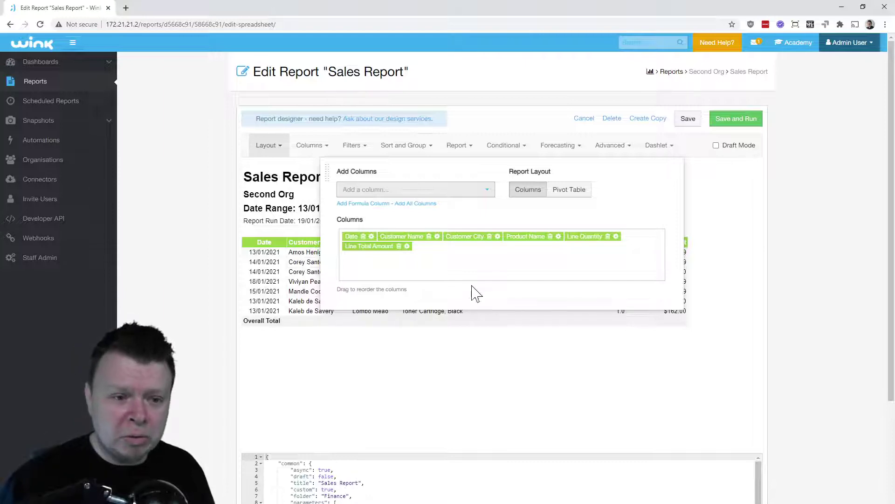
click(430, 191)
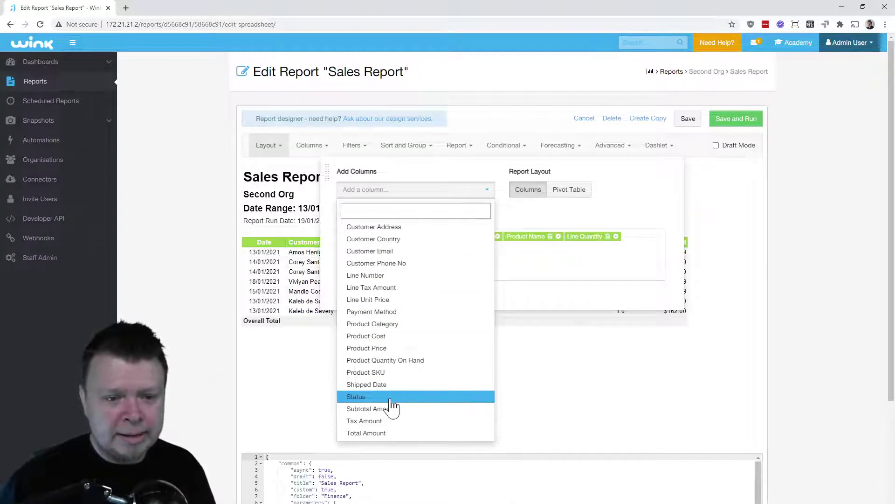
click(381, 276)
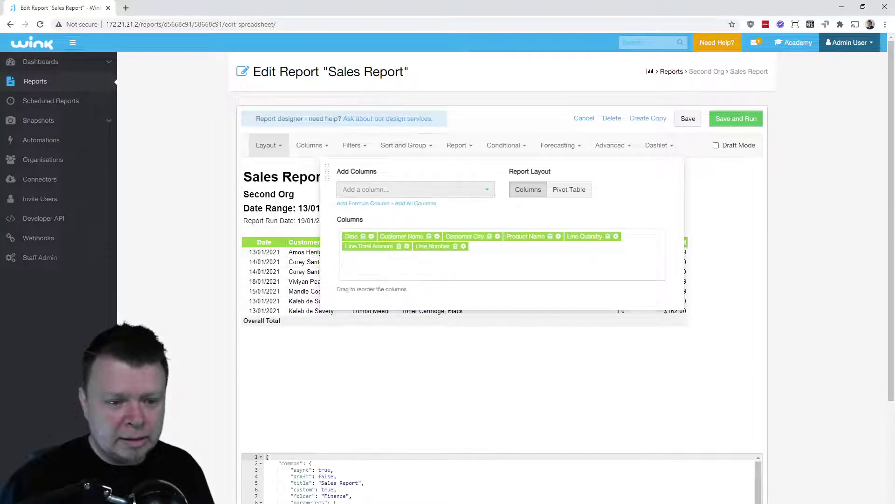
click(419, 192)
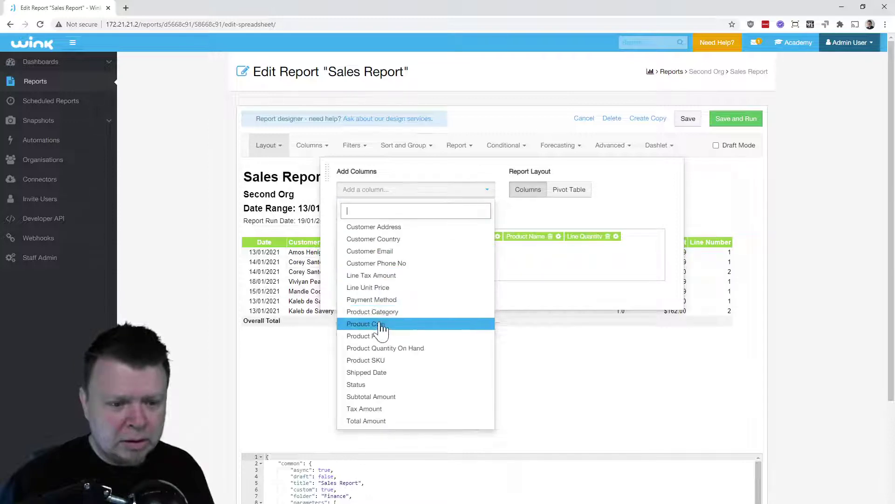
click(676, 369)
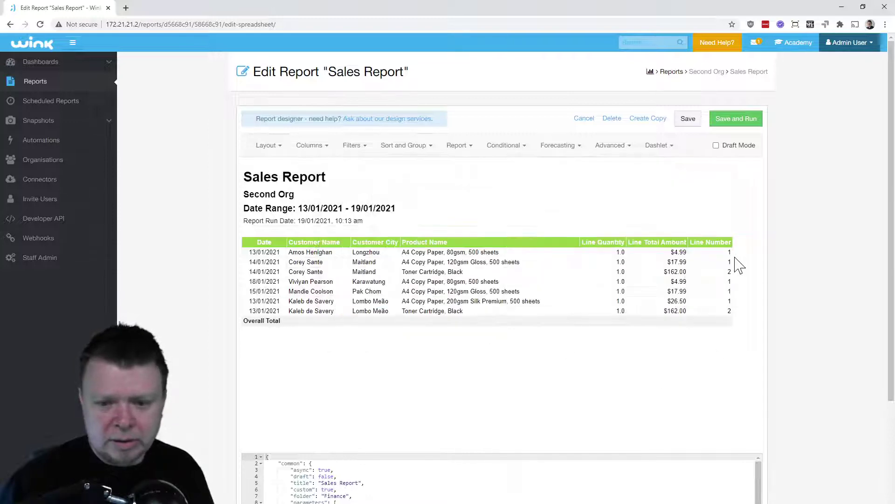
drag(729, 254, 736, 266)
click(721, 257)
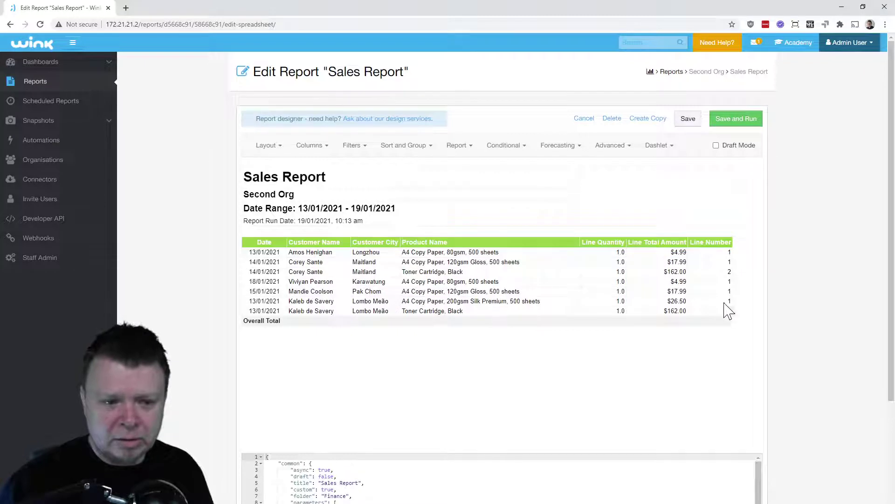
Step: Remove the Line Number column from the report layout
click(267, 149)
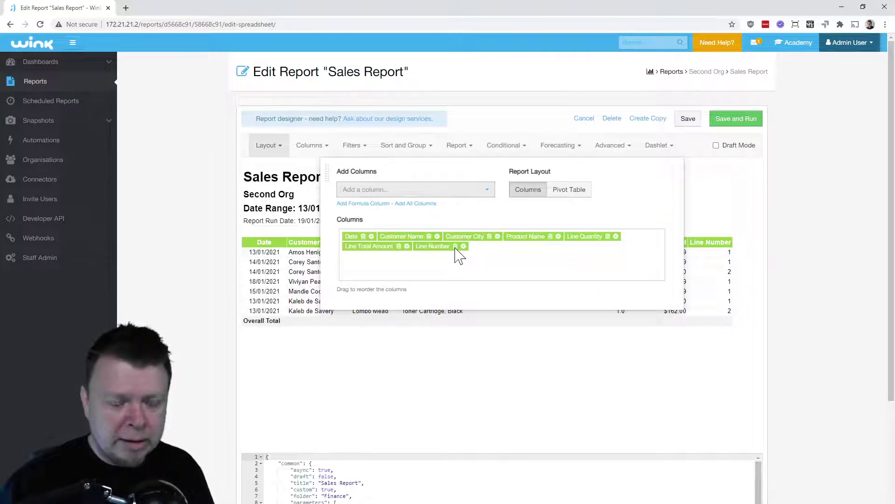
click(456, 246)
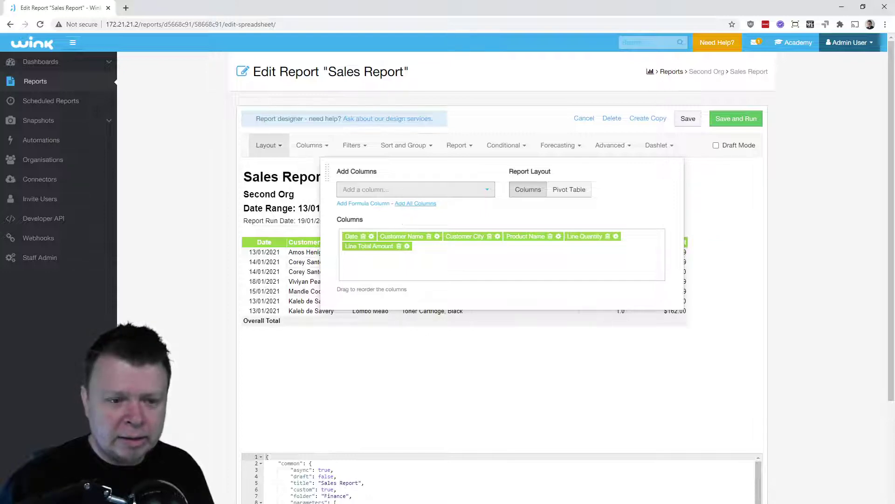
Step: Add a formula column to the report and switch the report layout to Pivot Table
click(366, 204)
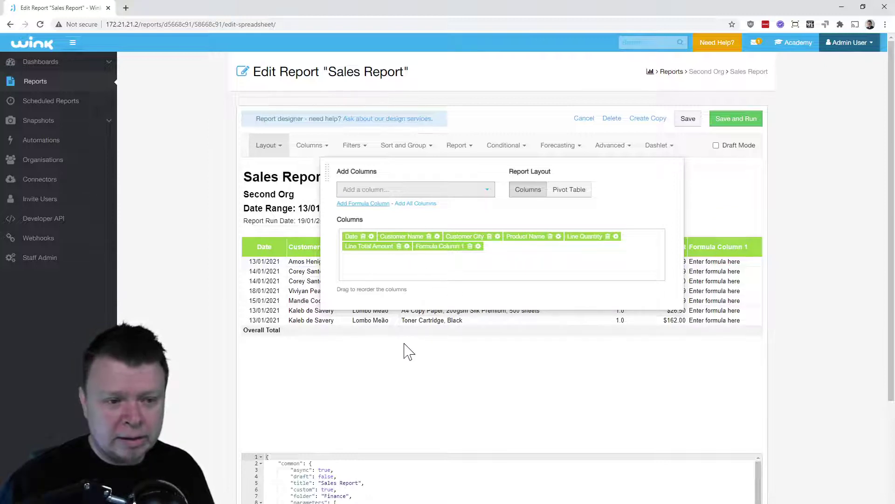
click(577, 198)
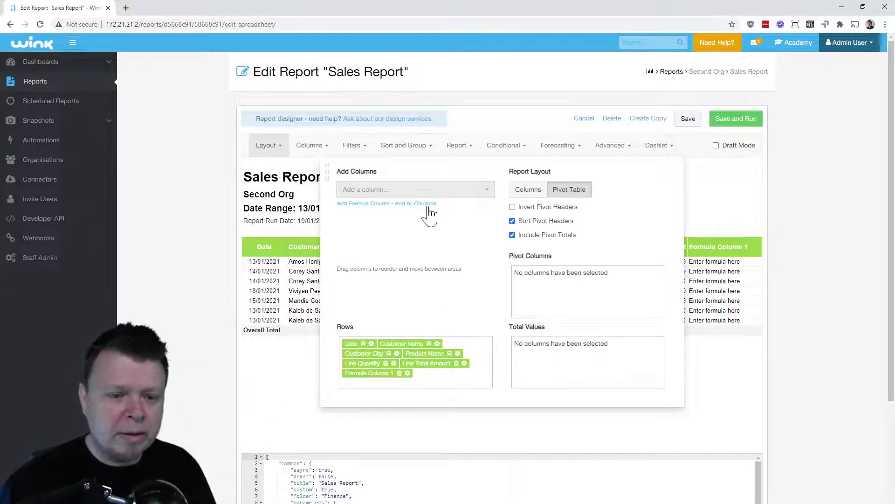
Step: Format the Customer Name column's data in bold with a muted teal text colour
click(313, 148)
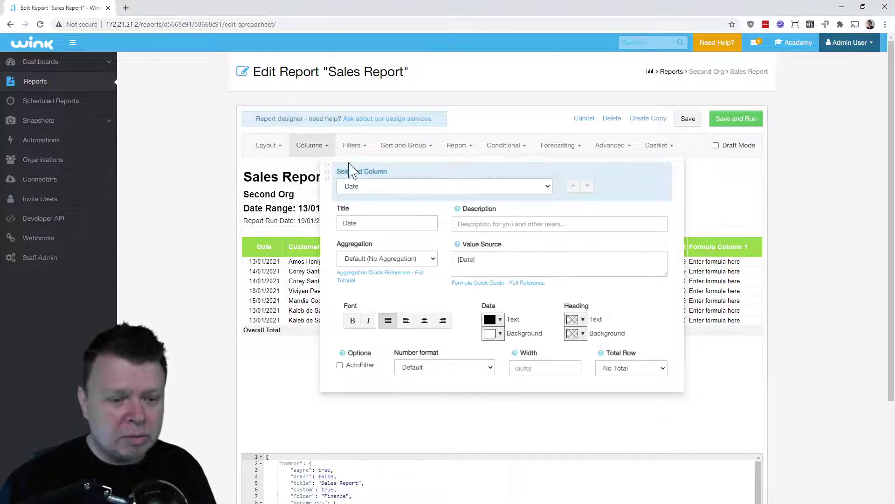
click(395, 187)
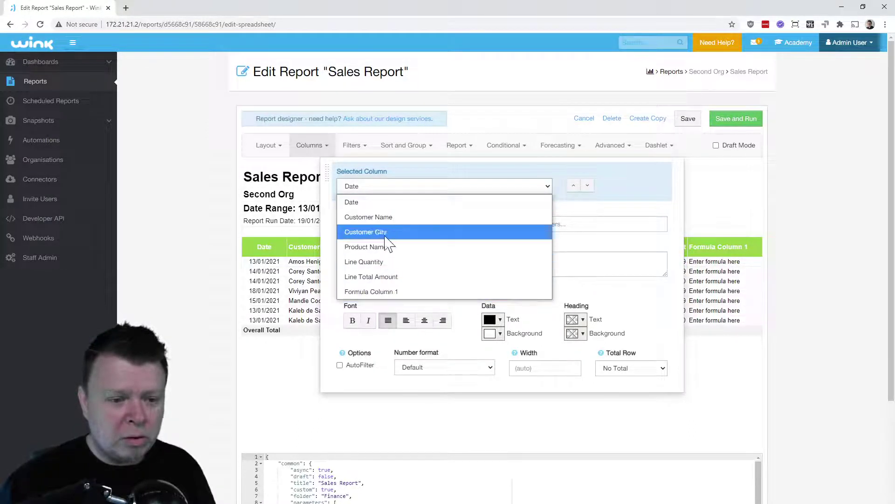
click(267, 146)
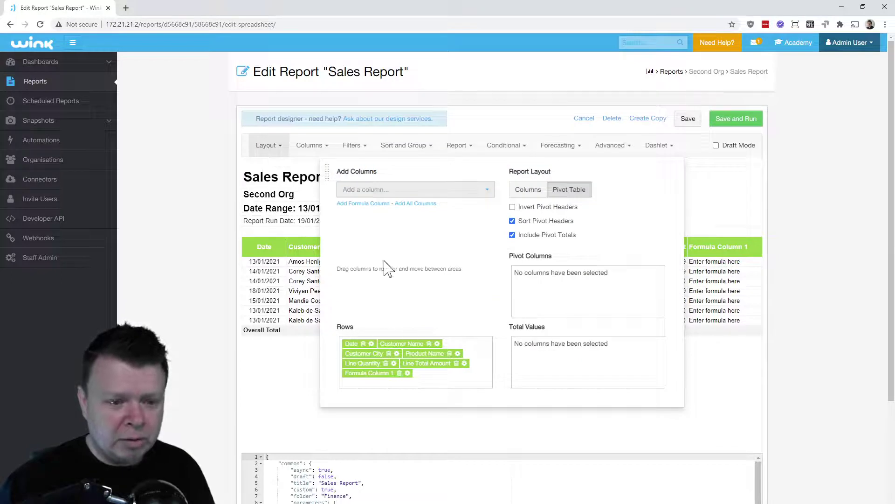
click(313, 146)
click(434, 187)
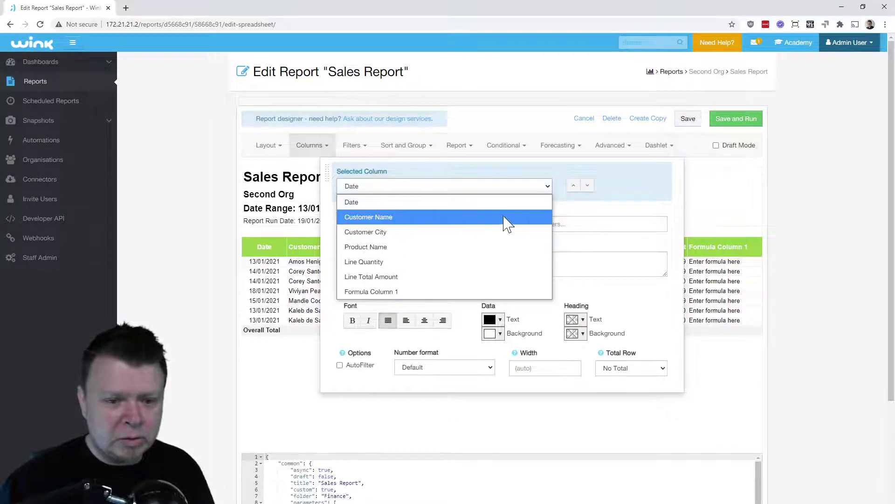
click(397, 218)
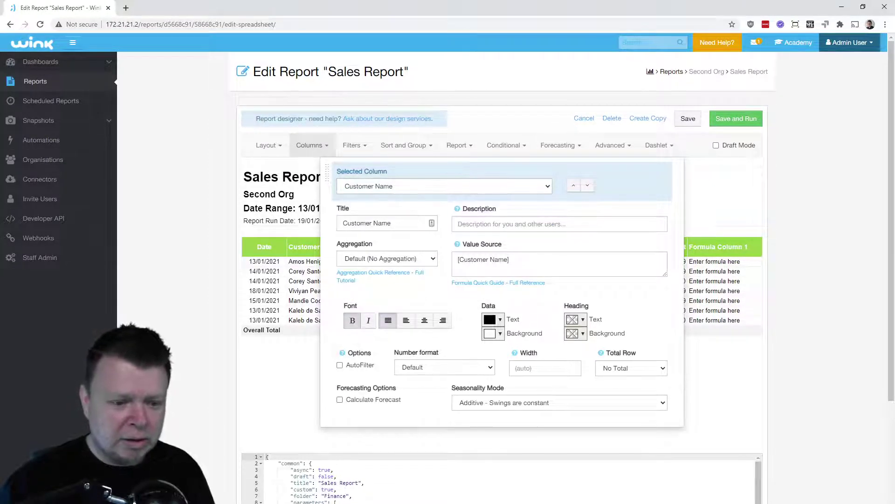
click(352, 320)
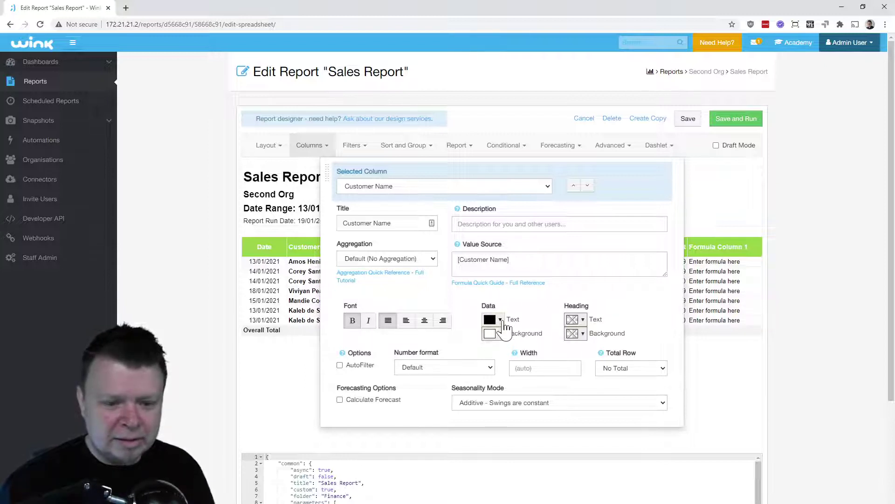
click(500, 319)
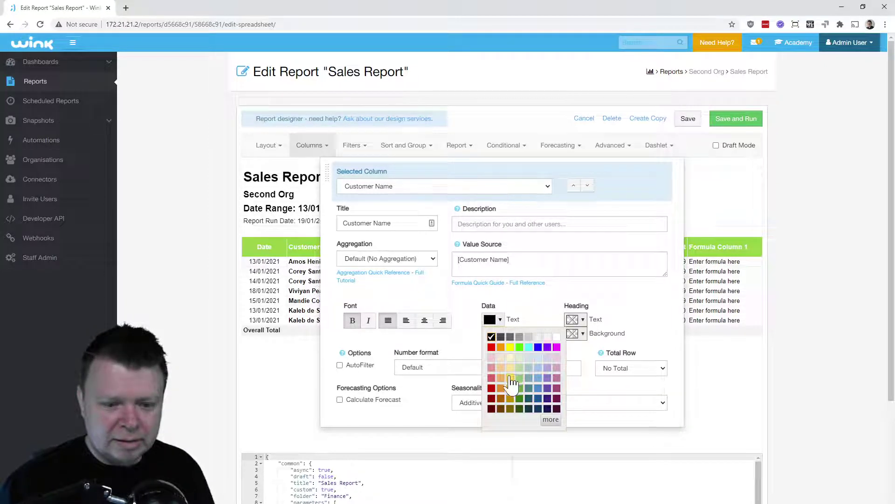
click(528, 378)
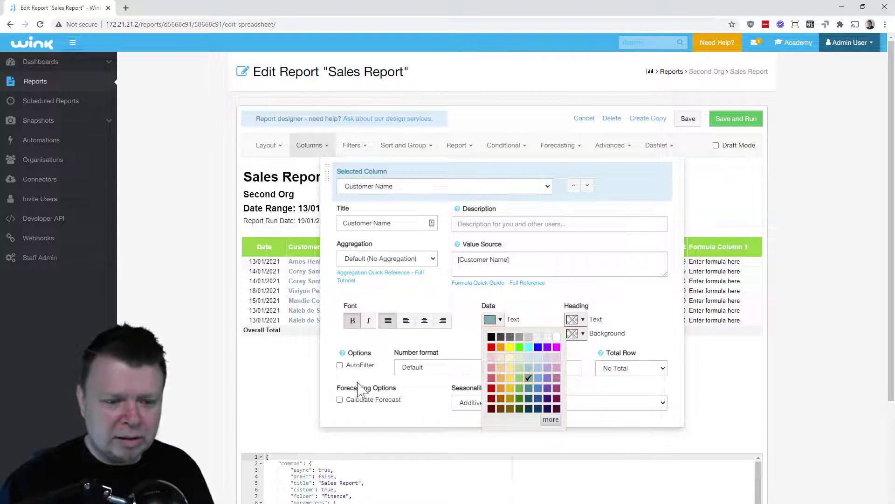
click(294, 394)
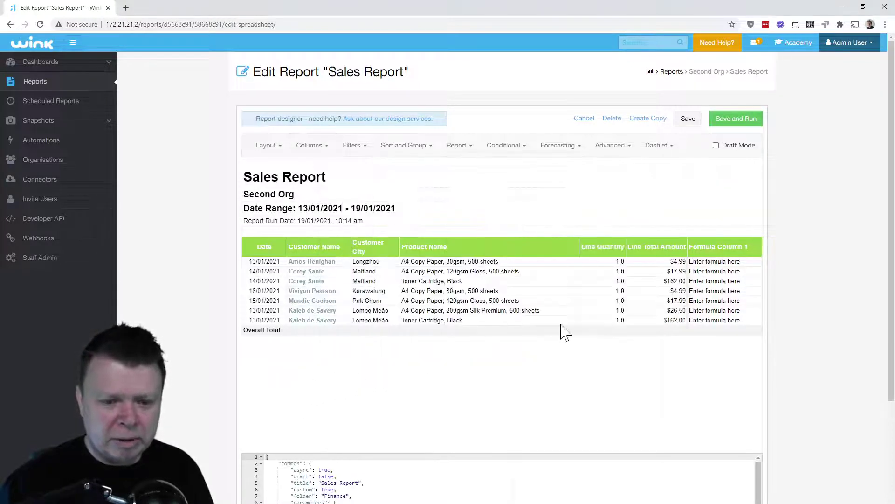
Step: Set the total row of the Line Quantity column to Sum
click(309, 145)
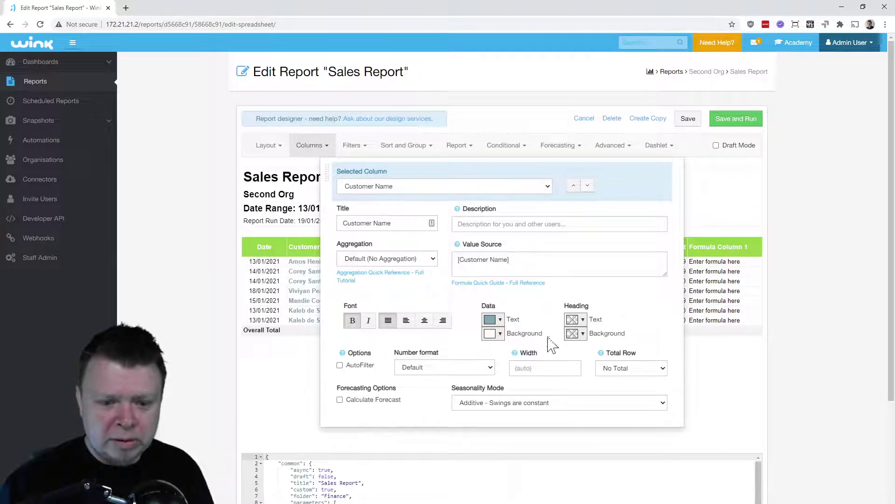
click(511, 187)
click(423, 261)
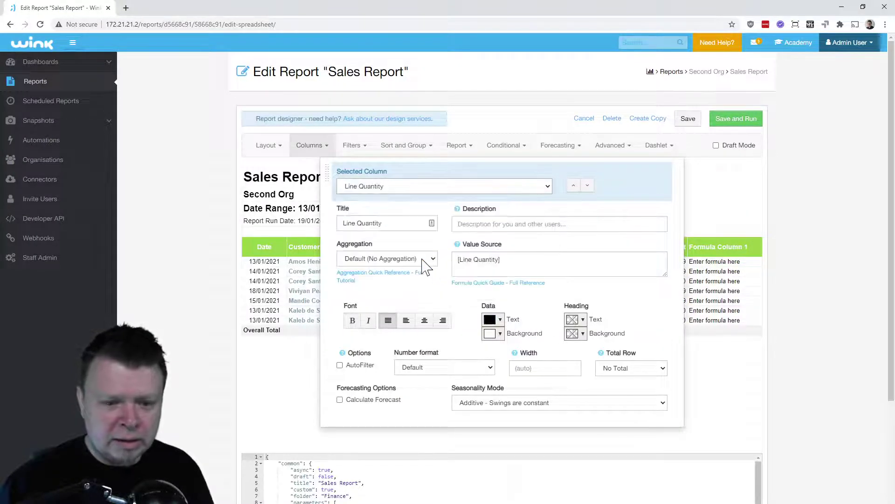
click(646, 371)
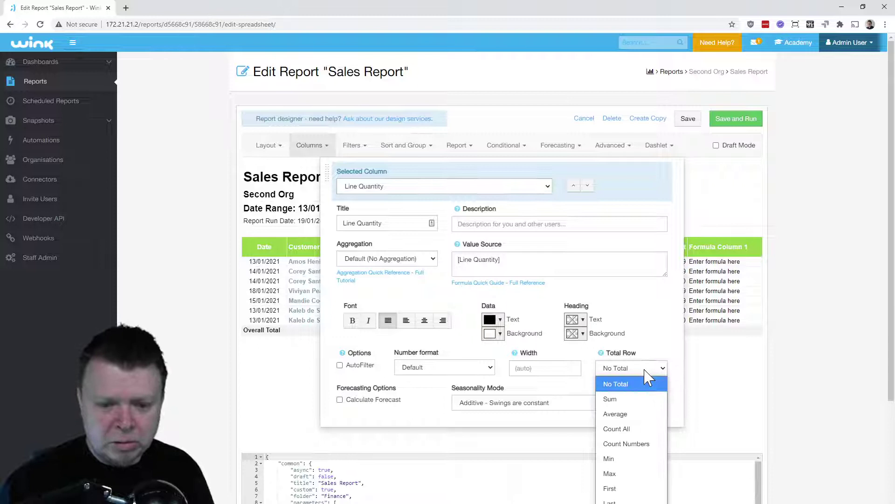
click(635, 401)
click(722, 387)
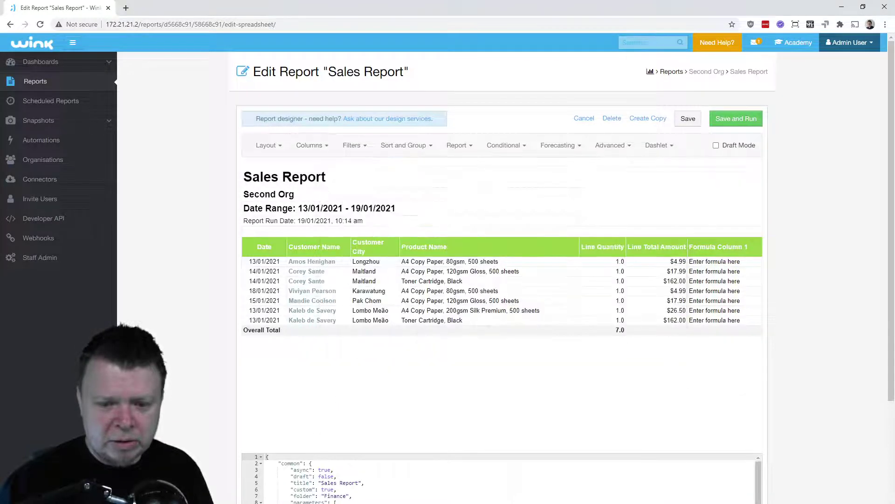
Step: Set the Line Quantity column's number format to Number (Whole)
click(313, 147)
click(466, 368)
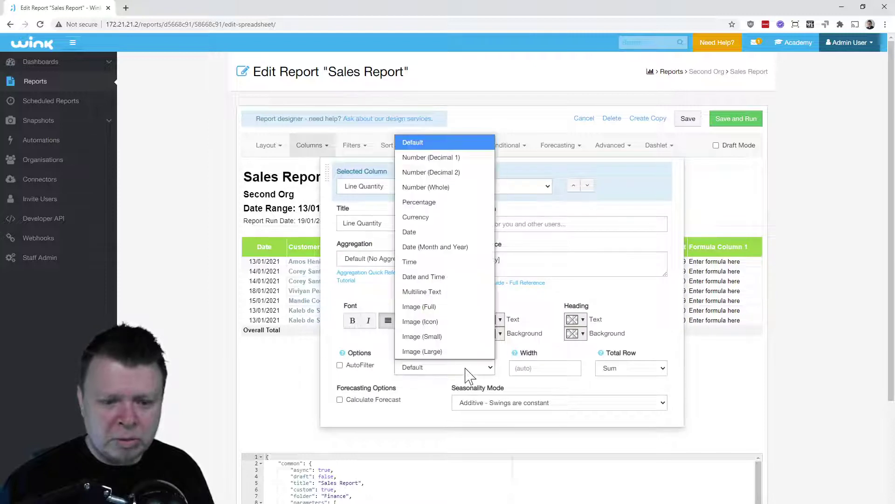
click(444, 187)
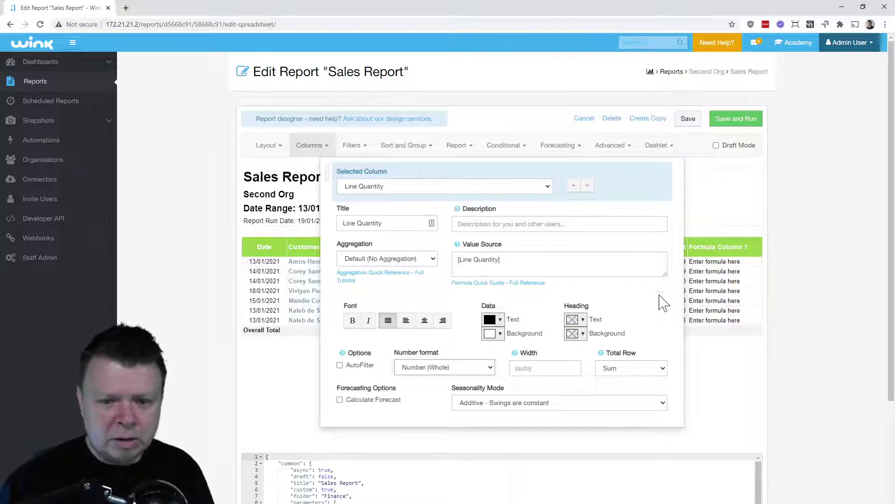
click(724, 367)
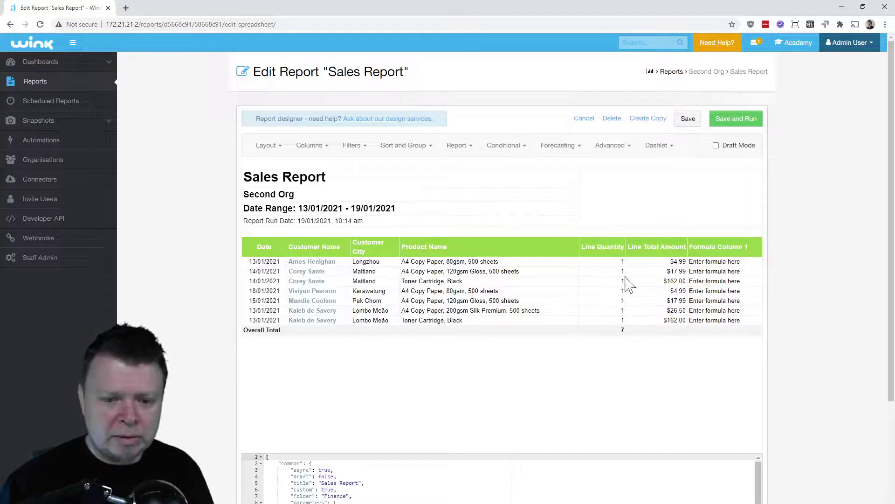
Step: Check the Line Quantity column's value source and retitle Formula Column 1 as Double Quantity
click(317, 148)
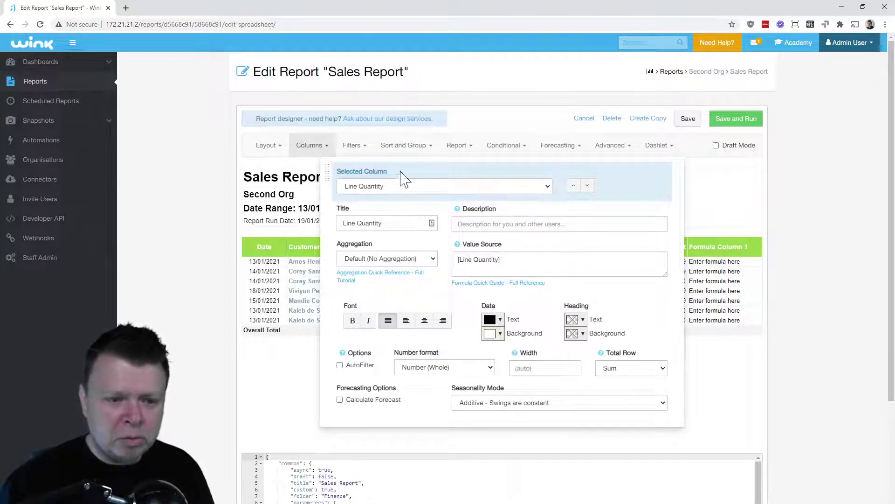
triple_click(500, 260)
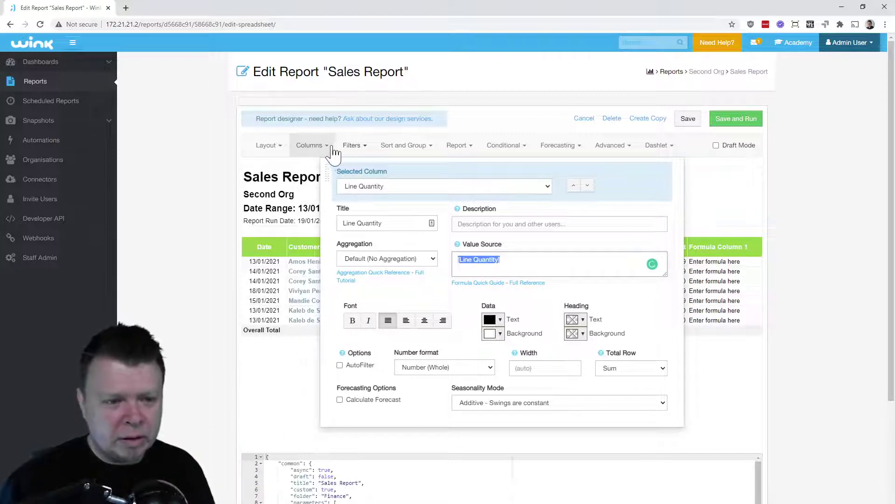
click(386, 188)
click(391, 290)
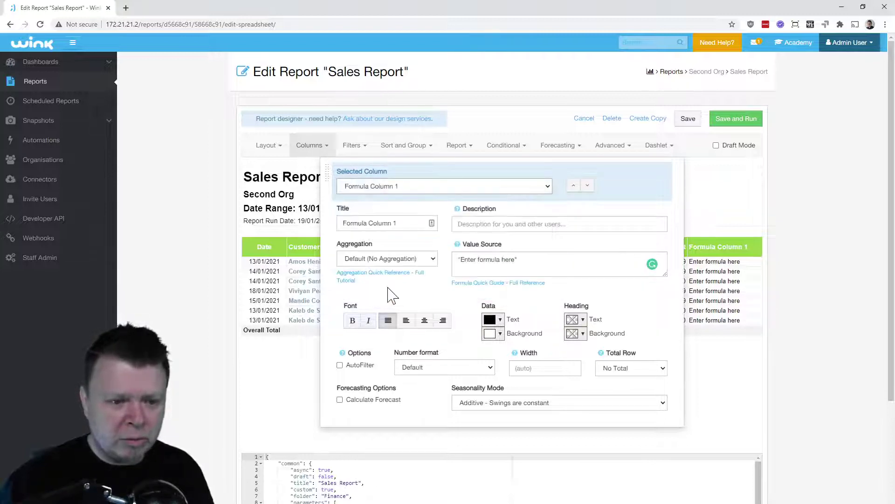
drag(397, 223, 342, 216)
text(Double Quantity)
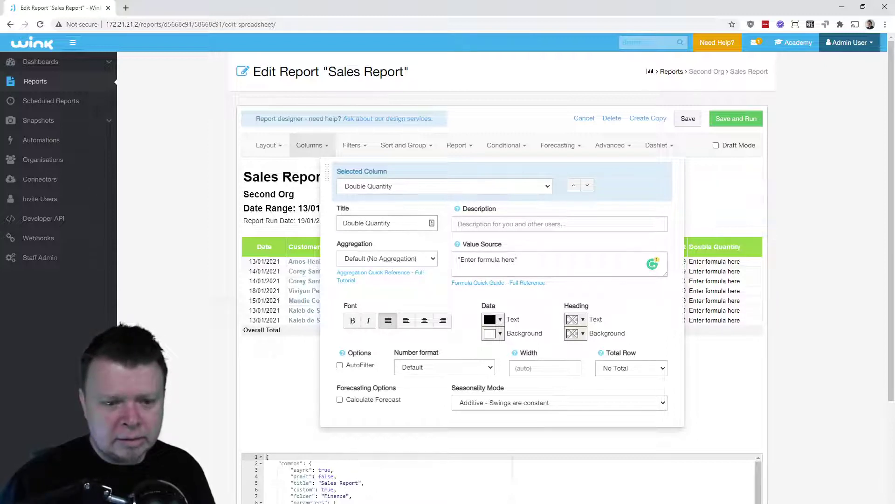
Step: Replace the Double Quantity column's placeholder value source with the formula [Line Quantity] * 2
drag(457, 260, 518, 259)
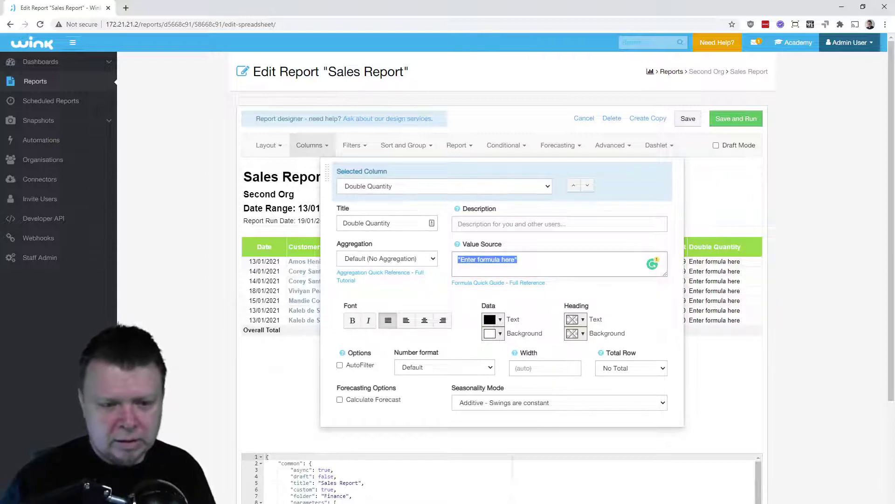
text([Lin)
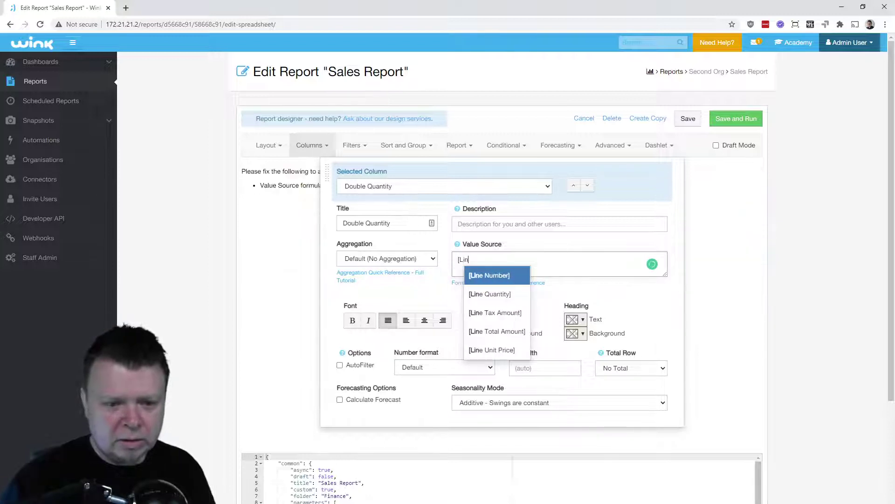
key(Down)
key(Return)
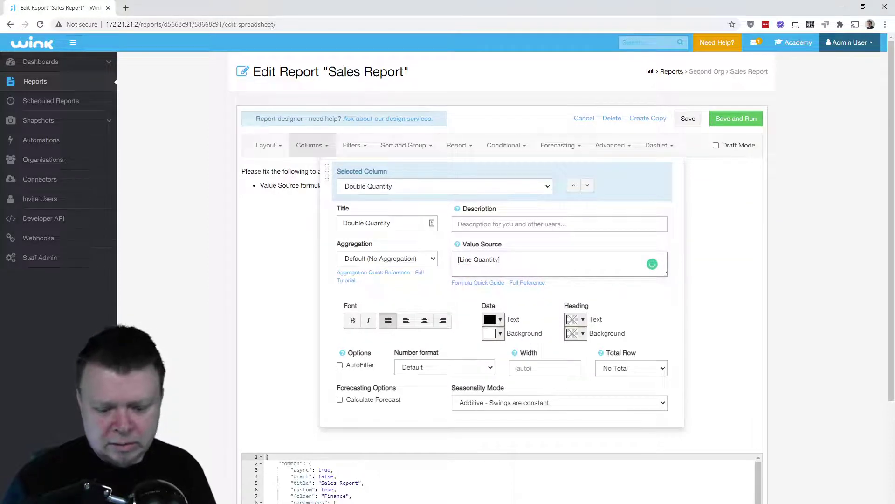
text(* 2)
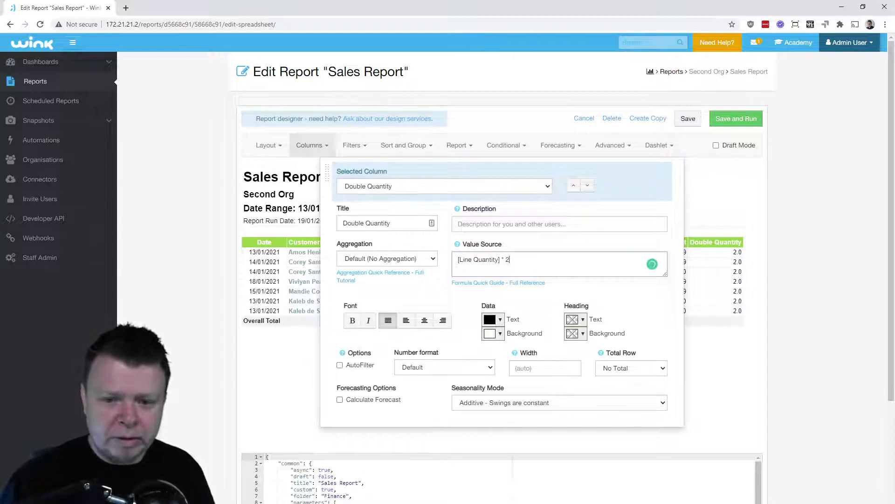
click(737, 269)
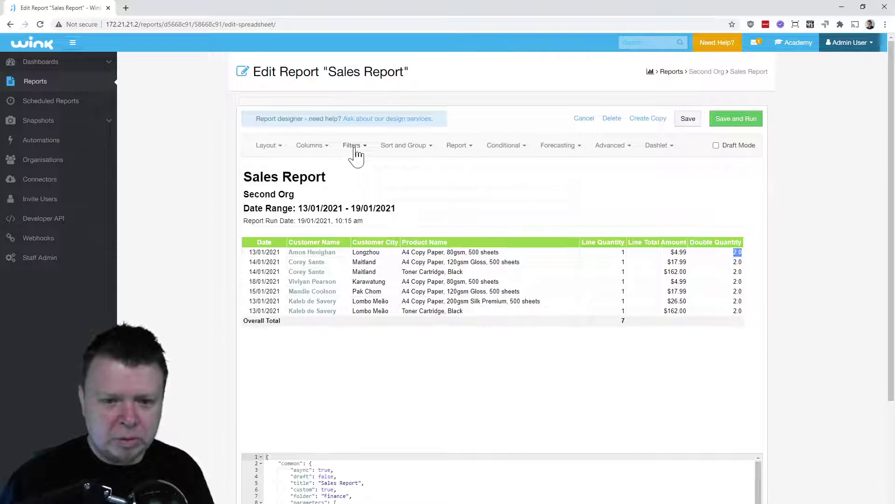
Step: Retitle the Line Total Amount column as Line Total Amount 2 and set its value source to [Line Total Amount] / 4
click(325, 151)
click(481, 192)
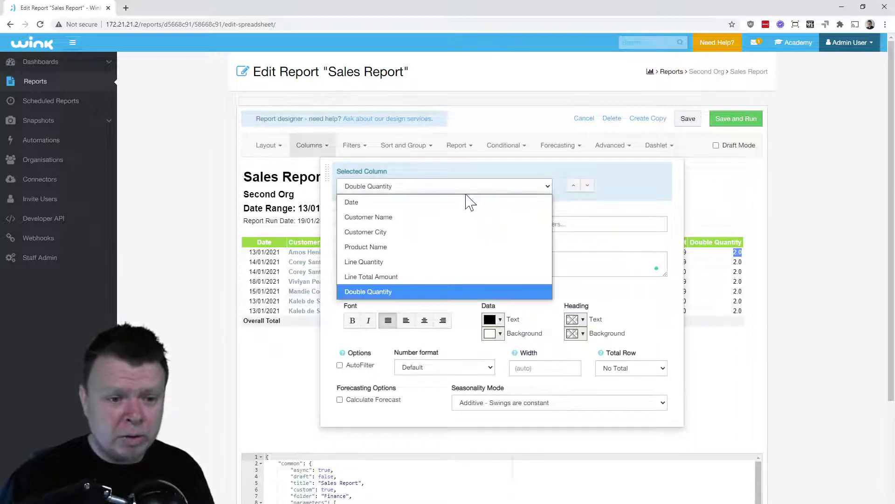
click(388, 277)
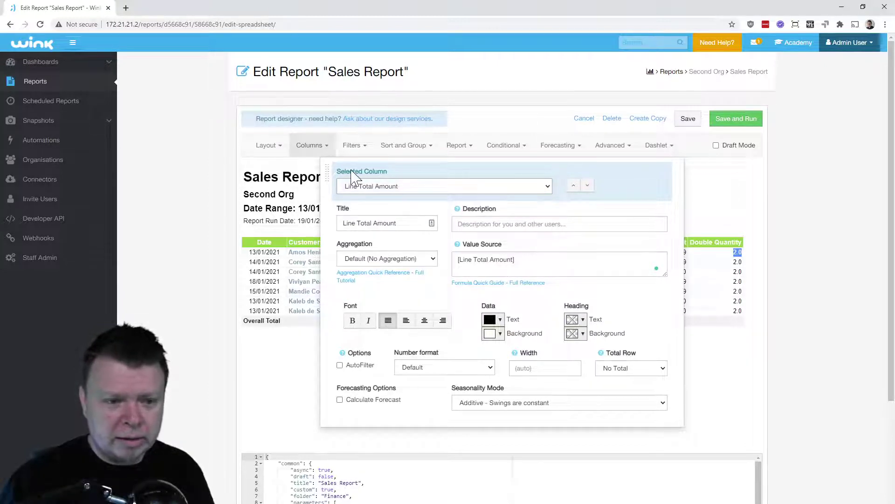
click(396, 223)
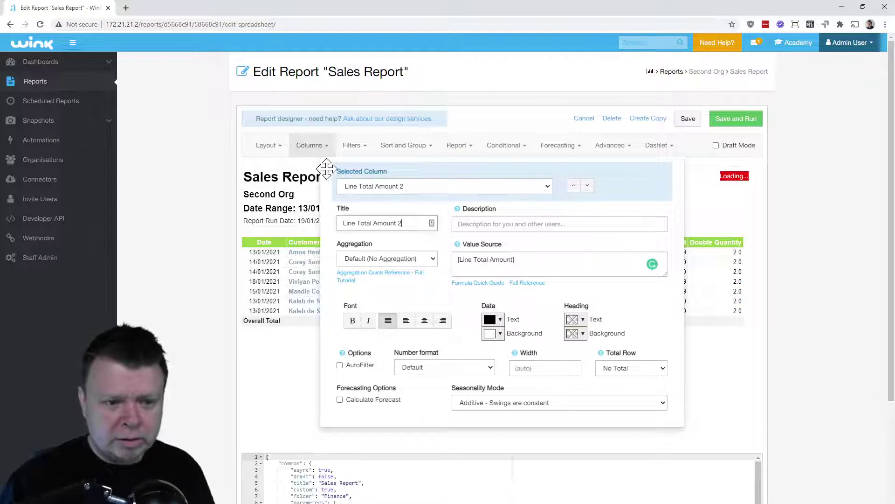
drag(318, 169, 181, 178)
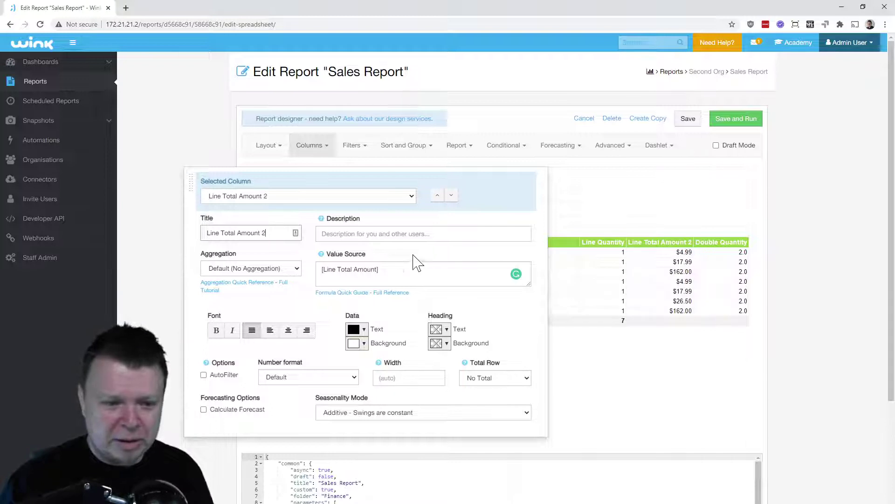
click(380, 270)
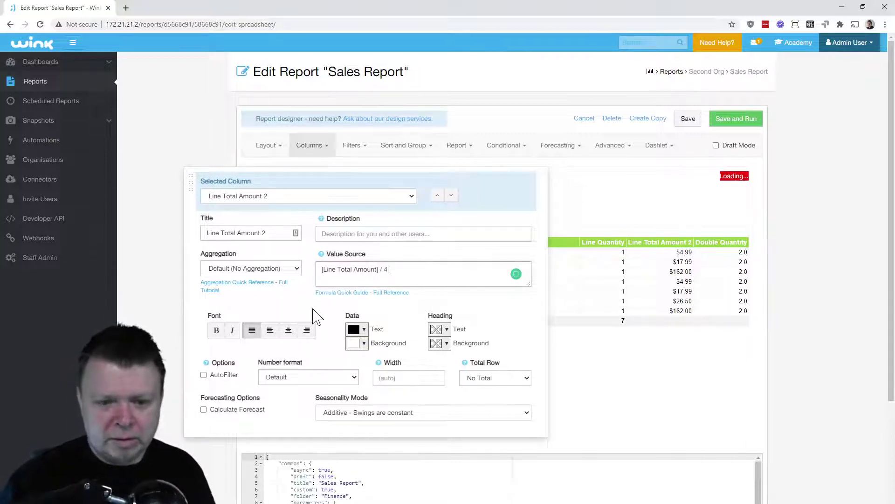
Step: Open the full formula reference in a new browser tab and look up the UPPER text function
right_click(392, 297)
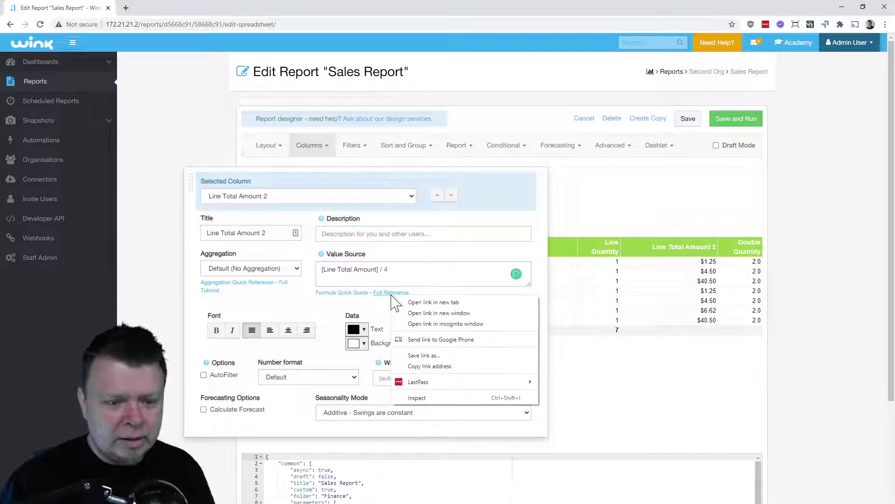
click(431, 302)
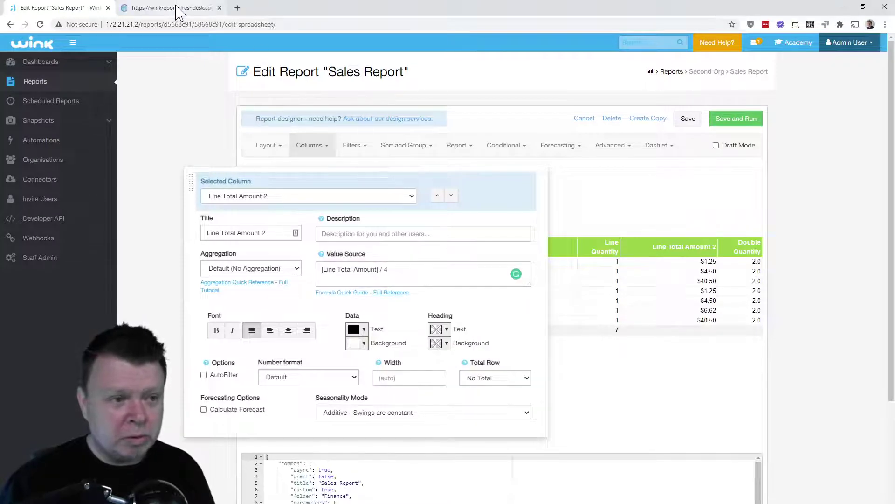
click(176, 10)
scroll(314, 257, down, 15)
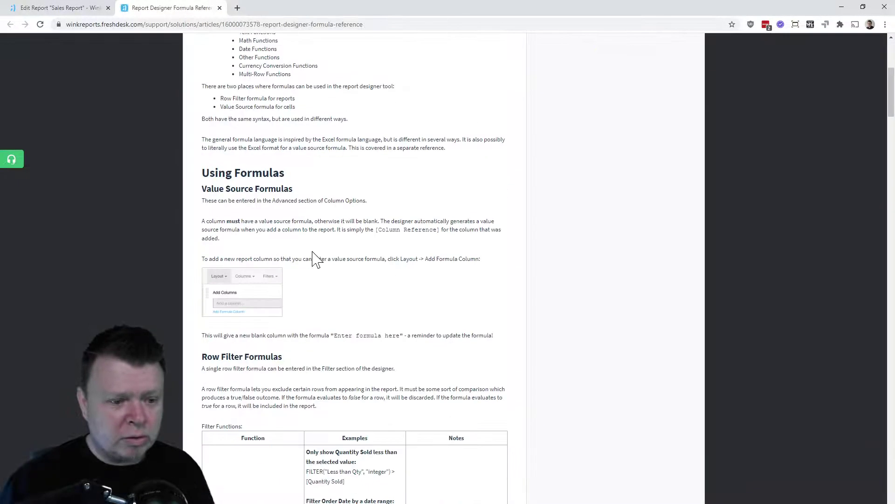
scroll(354, 261, down, 10)
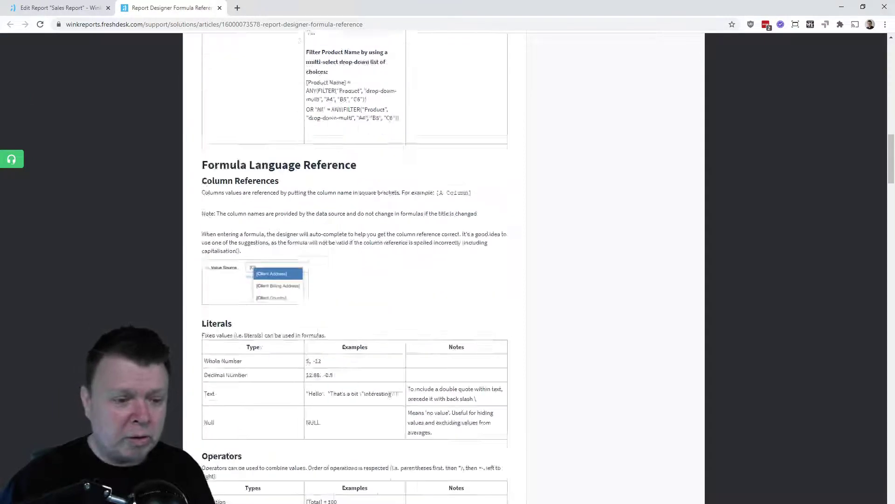
scroll(313, 258, down, 9)
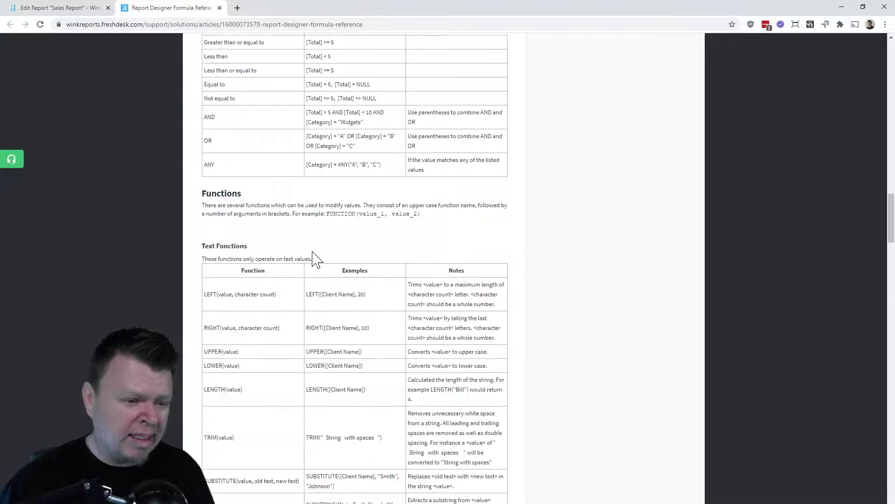
scroll(313, 257, down, 6)
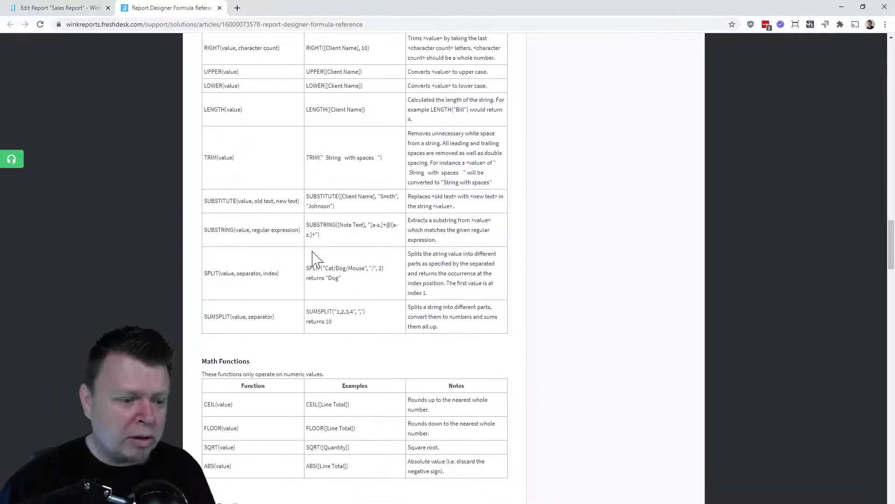
scroll(313, 257, up, 1)
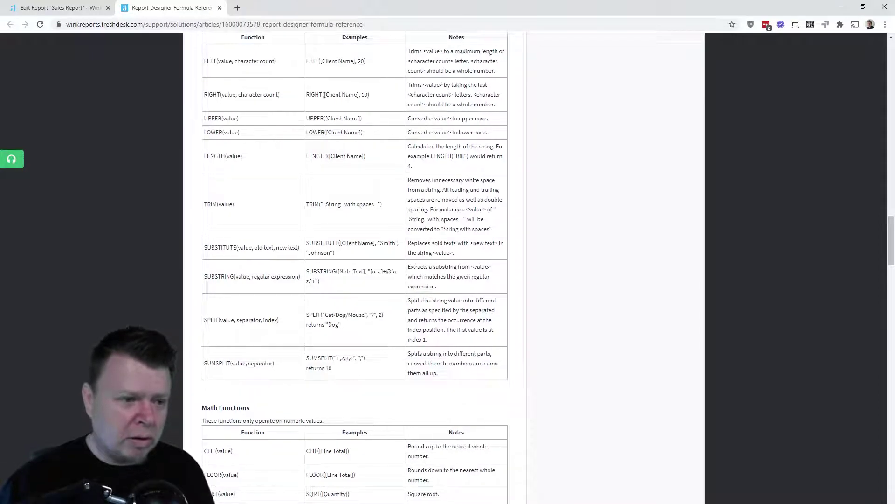
drag(202, 118, 240, 119)
Step: Return to the report designer and set the Customer City column's value source to UPPER([Customer City])
click(75, 8)
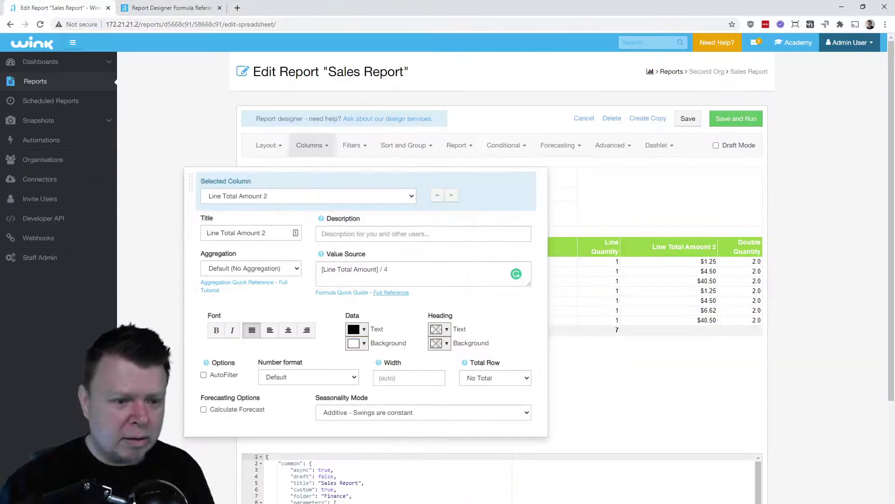
click(276, 198)
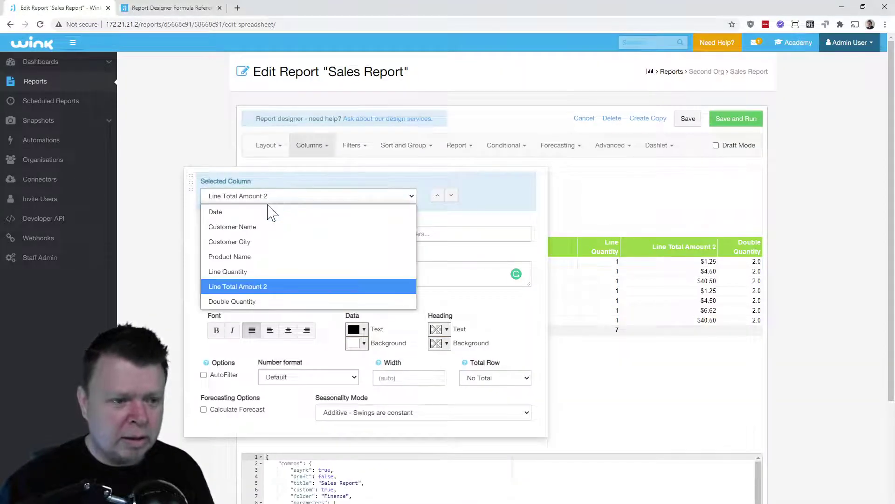
click(260, 242)
click(320, 277)
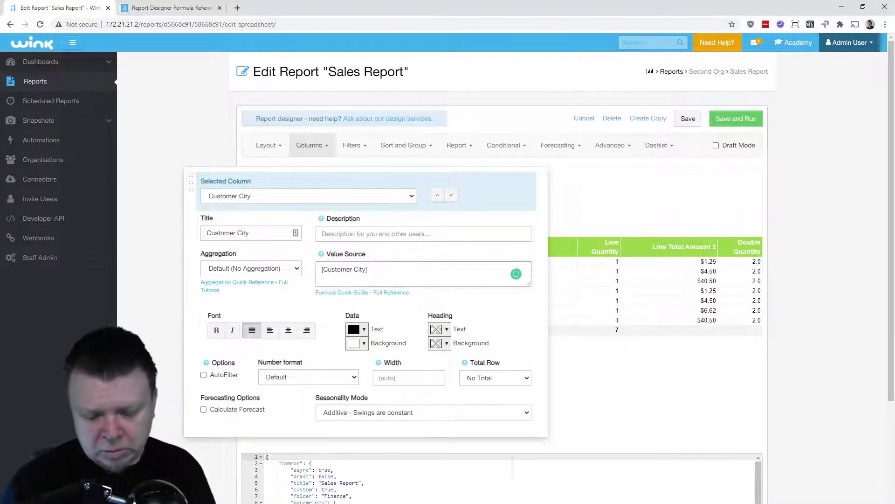
text(UPPER()
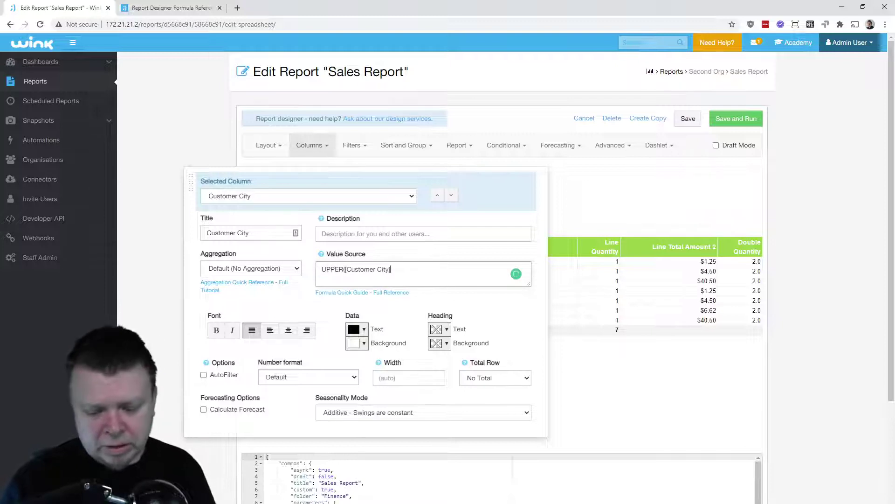
click(639, 274)
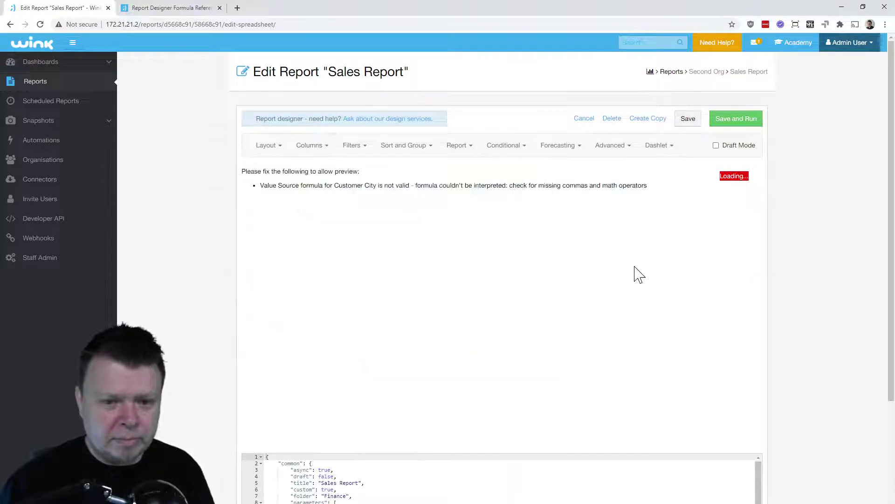
drag(374, 261, 355, 261)
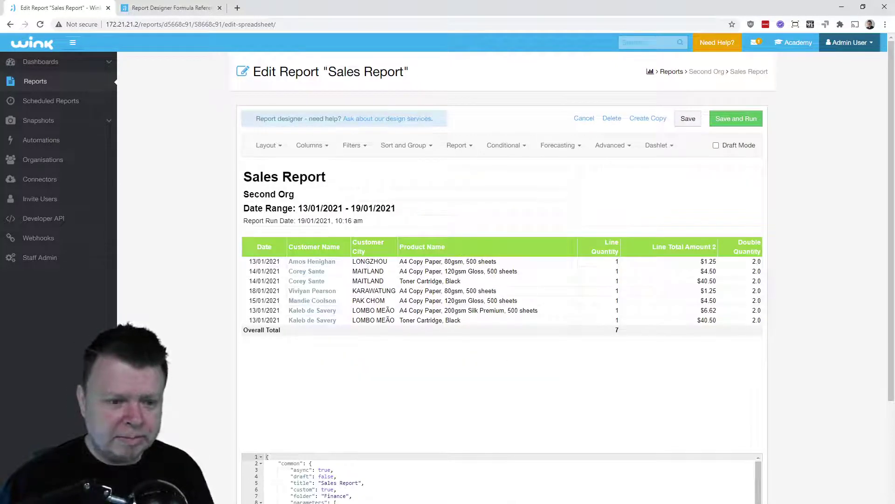
Step: Set the report's data source filter to [Customer City] = "Maitland"
click(353, 148)
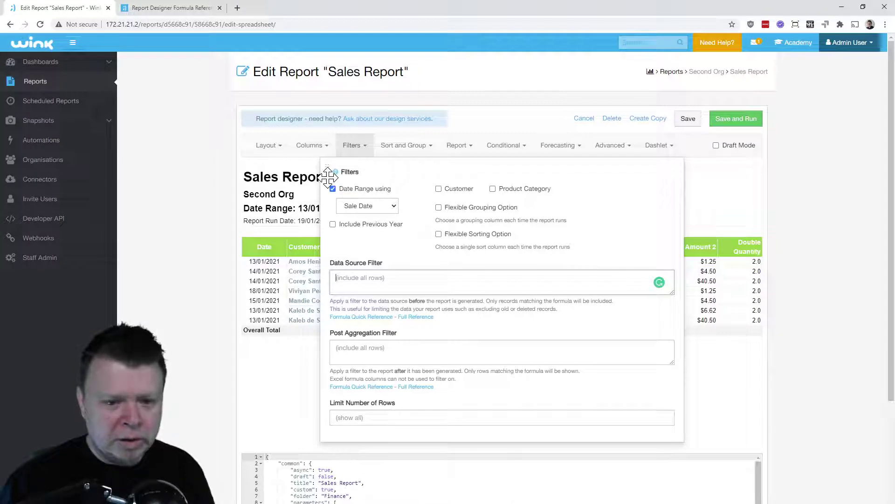
click(275, 374)
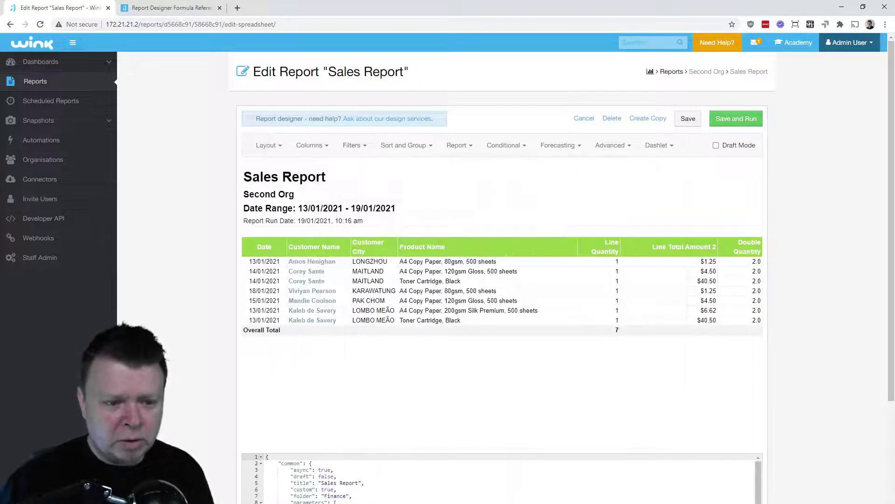
double_click(368, 271)
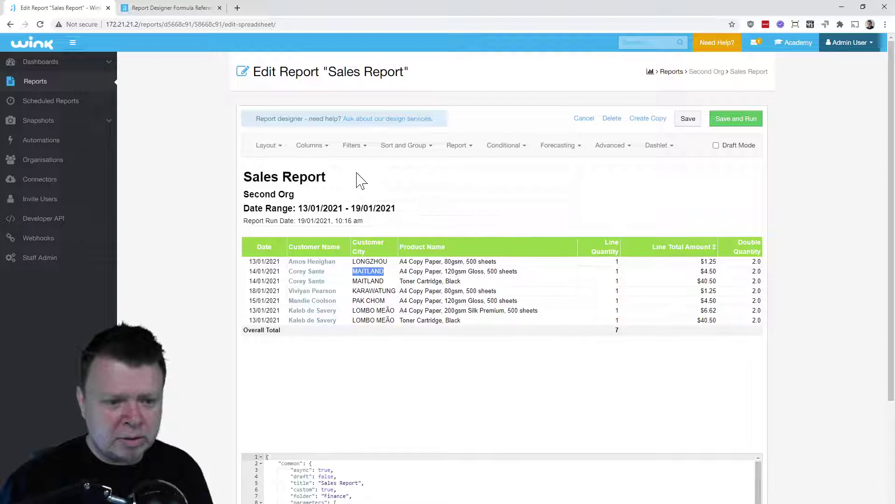
click(352, 146)
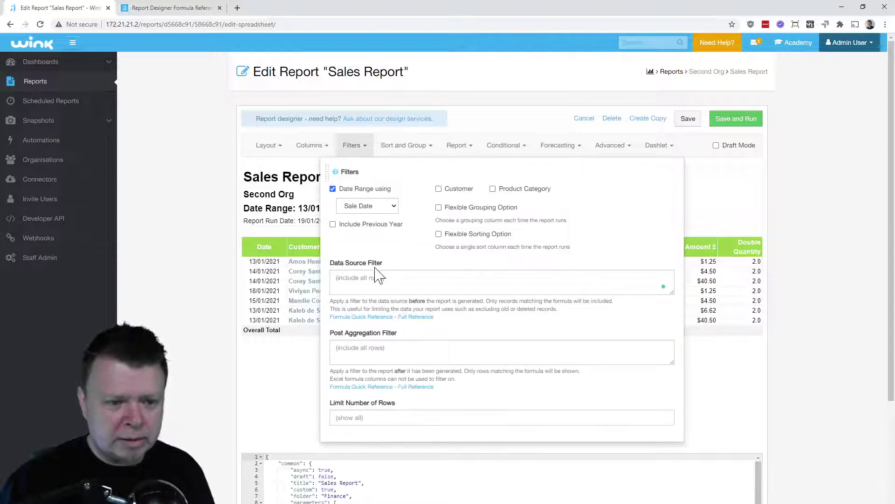
click(378, 278)
text([Cu)
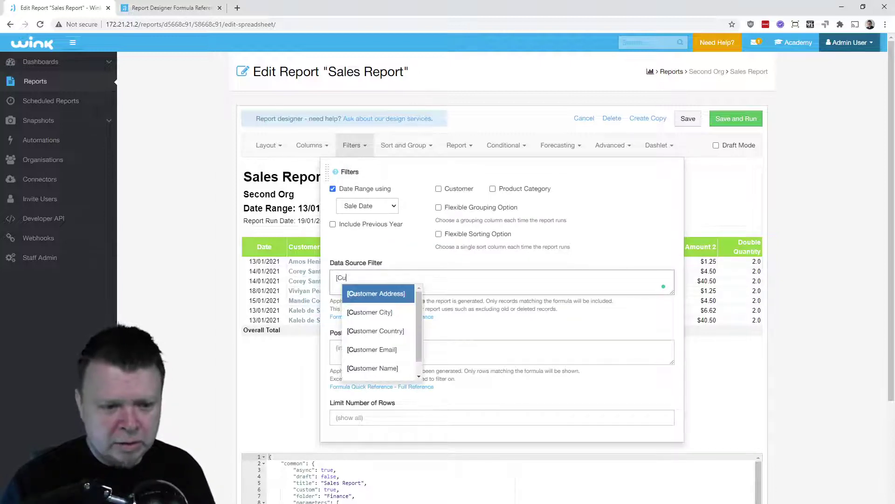
key(Down)
key(Return)
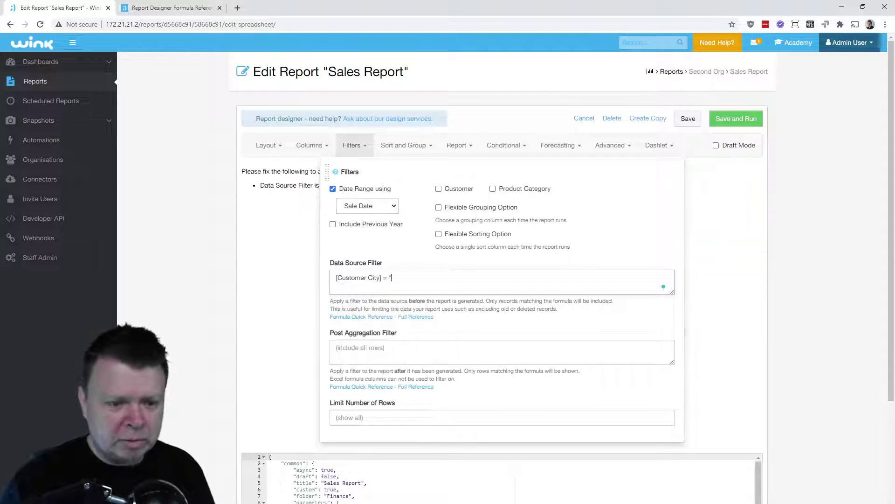
text(= "Maitland")
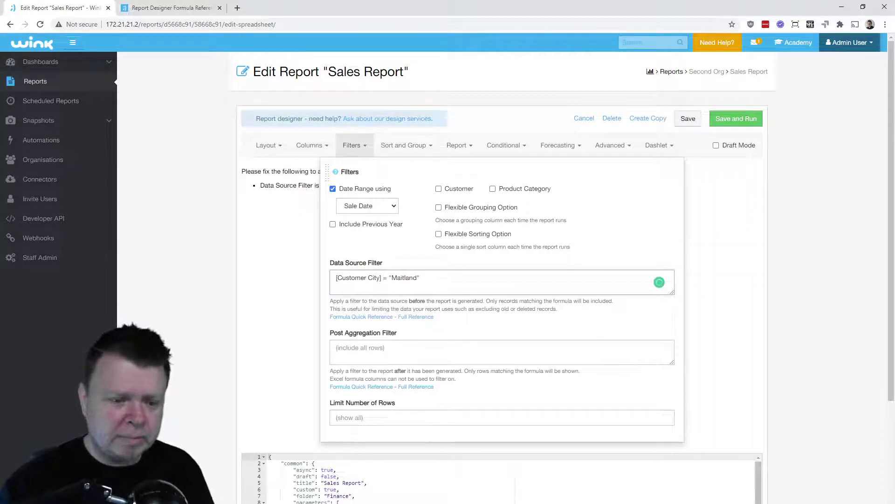
click(287, 317)
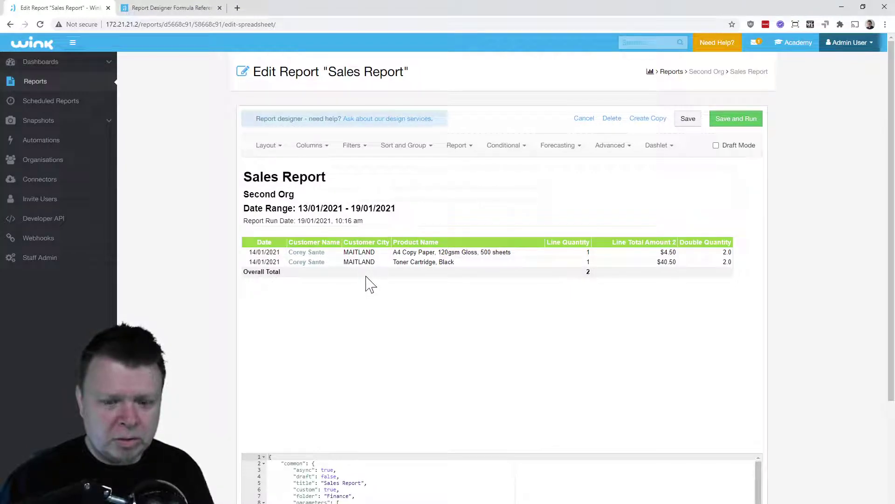
Step: Change the data source filter's operator so that it reads [Customer City] <> "Maitland"
click(353, 145)
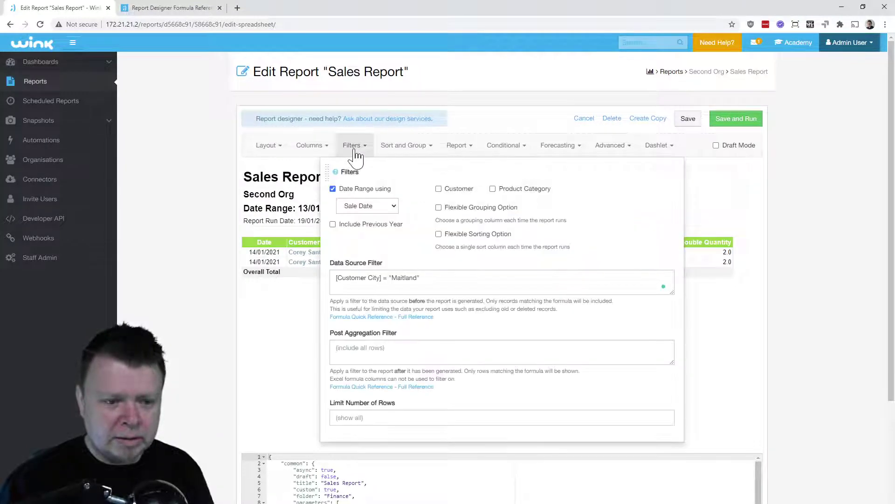
click(384, 278)
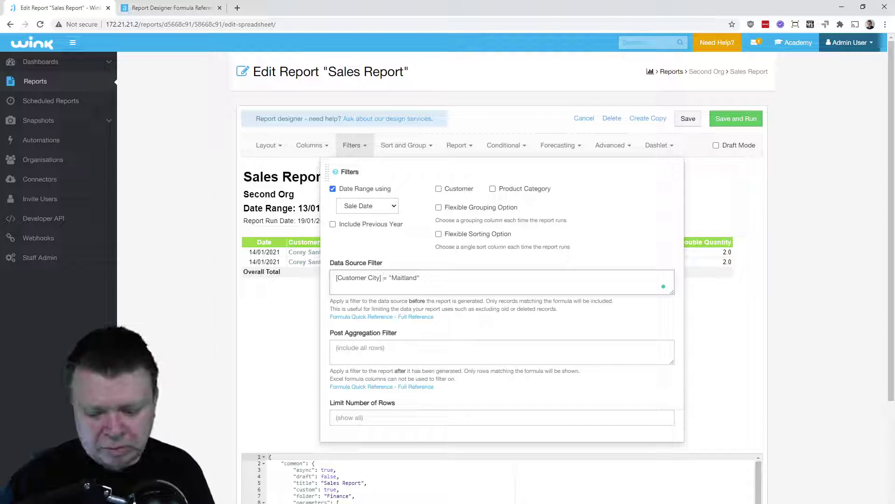
text(<>)
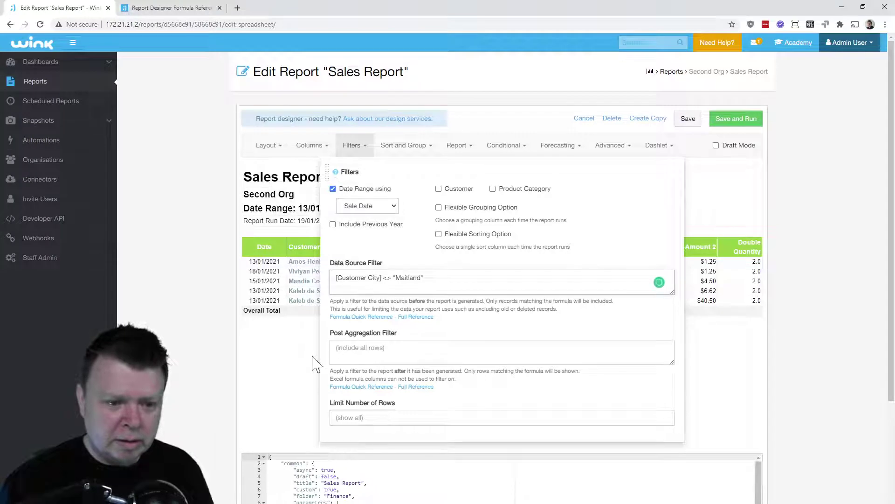
click(313, 362)
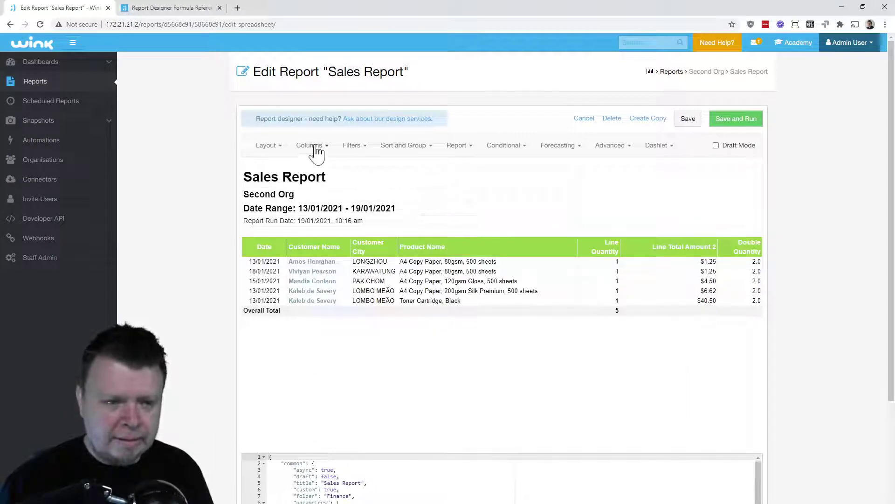
Step: Extend the data source filter so that it reads [Customer City] <> "Maitland" OR [Line Quantity] > 2
click(353, 147)
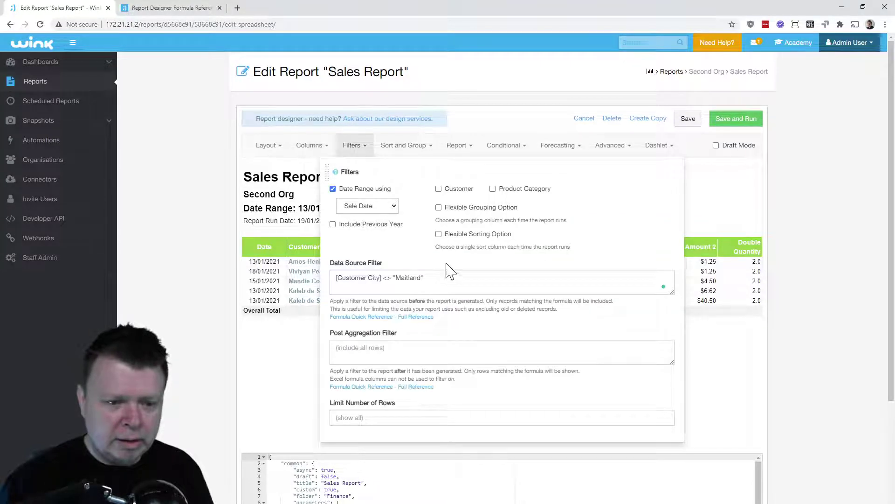
click(451, 278)
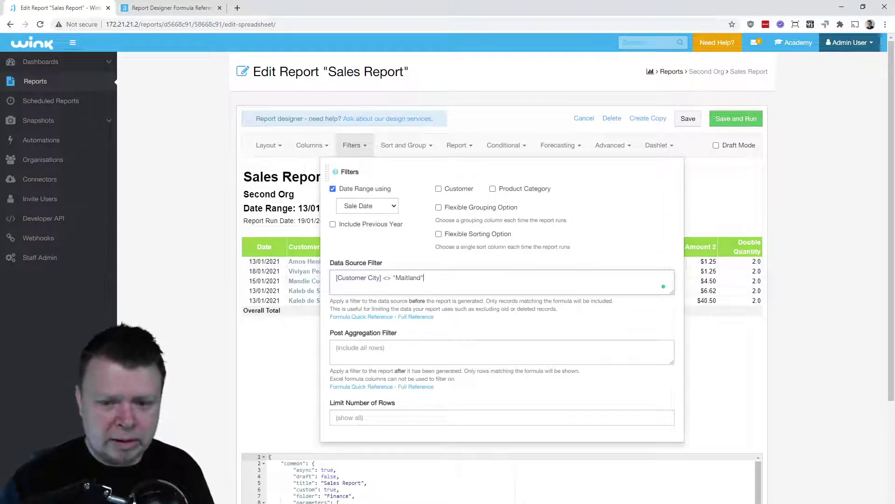
text(OR)
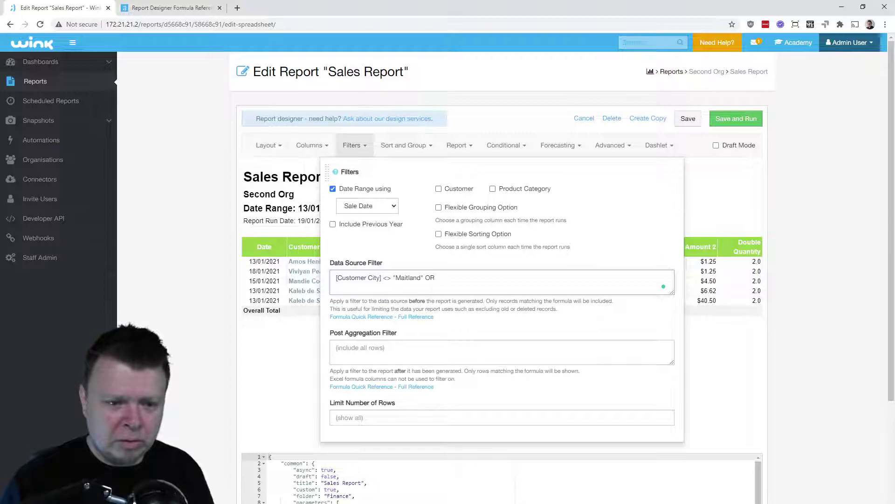
text( [Line)
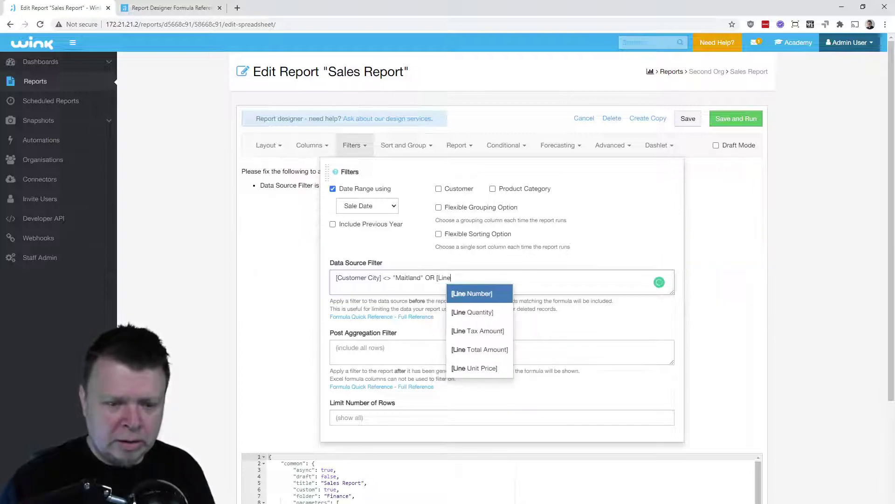
key(Down)
key(Return)
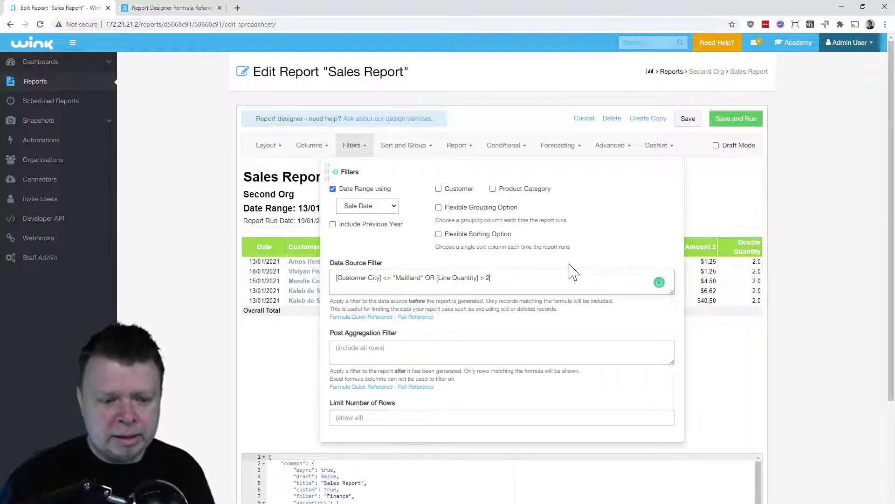
Step: Sort the report rows by Date in ascending order and group them by Customer City
click(409, 148)
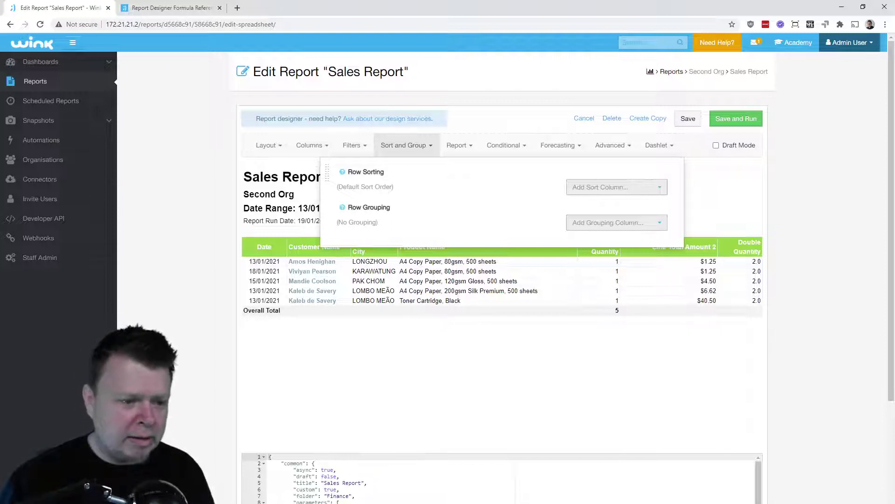
click(634, 188)
click(625, 223)
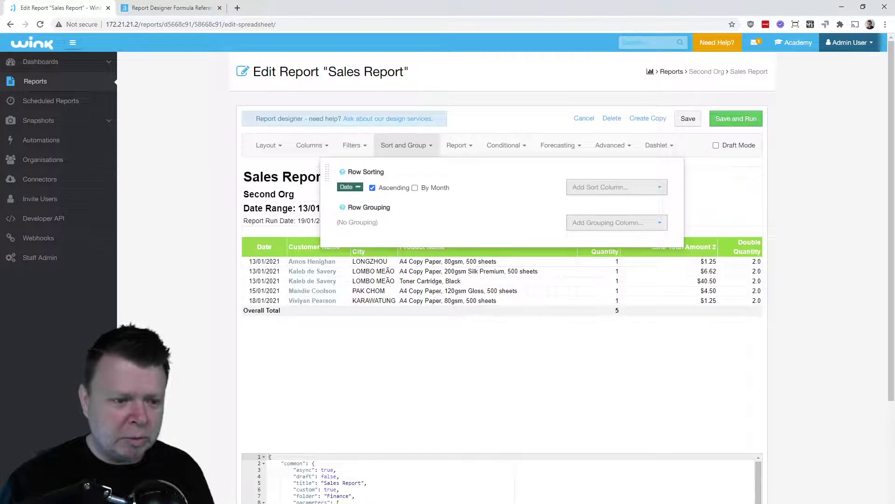
click(639, 237)
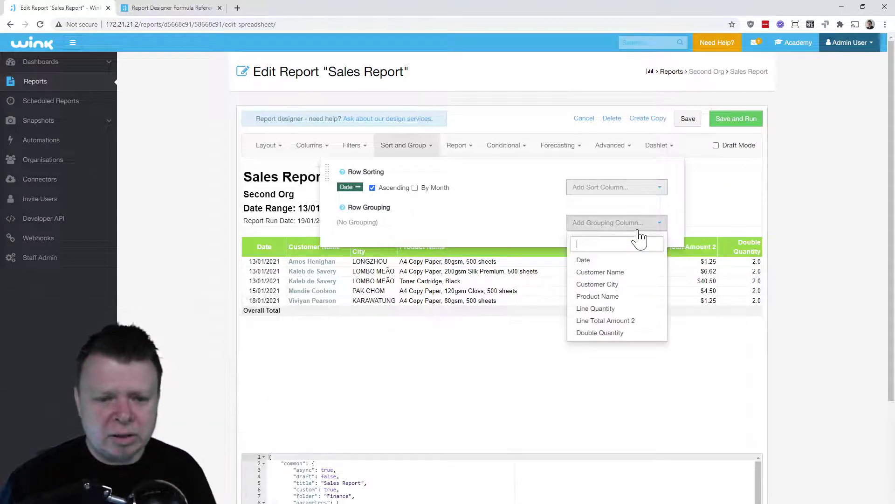
click(611, 285)
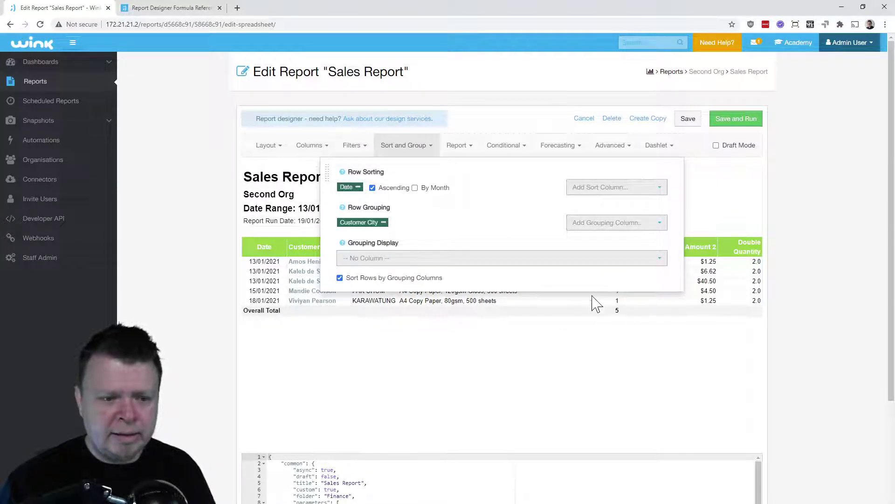
click(496, 354)
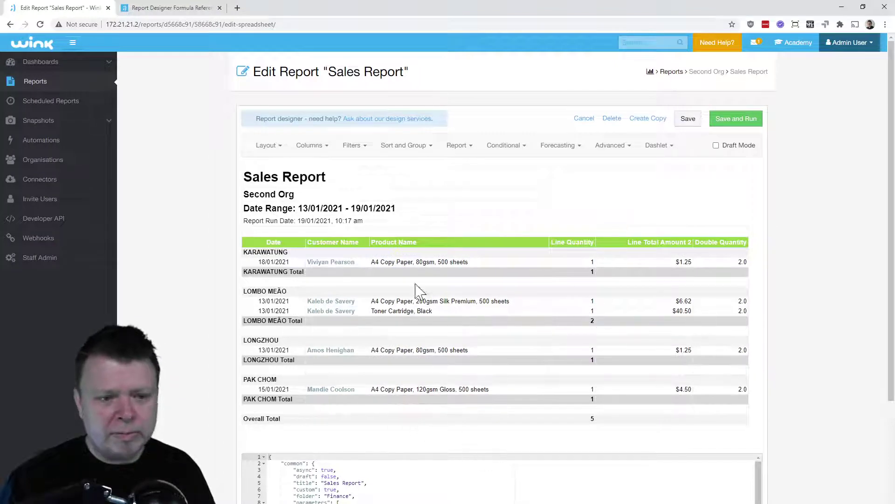
Step: Add a single-color conditional formatting rule that applies when Double Quantity is greater than 1
click(511, 148)
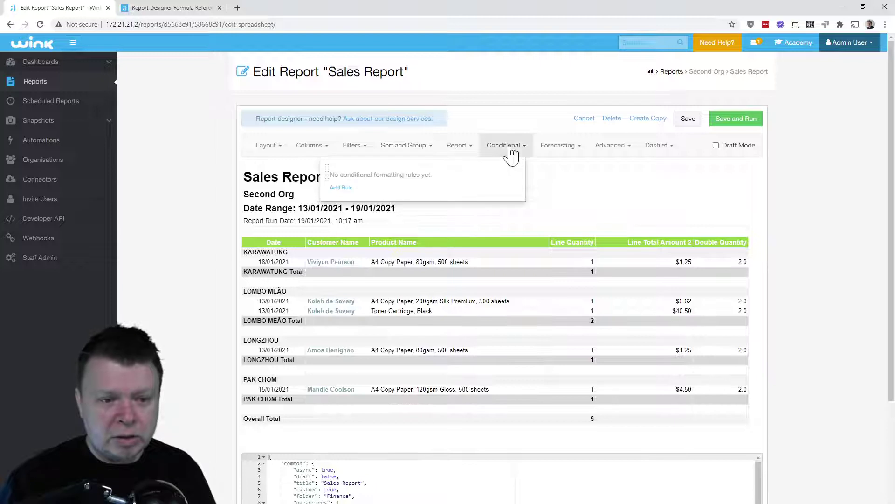
click(341, 188)
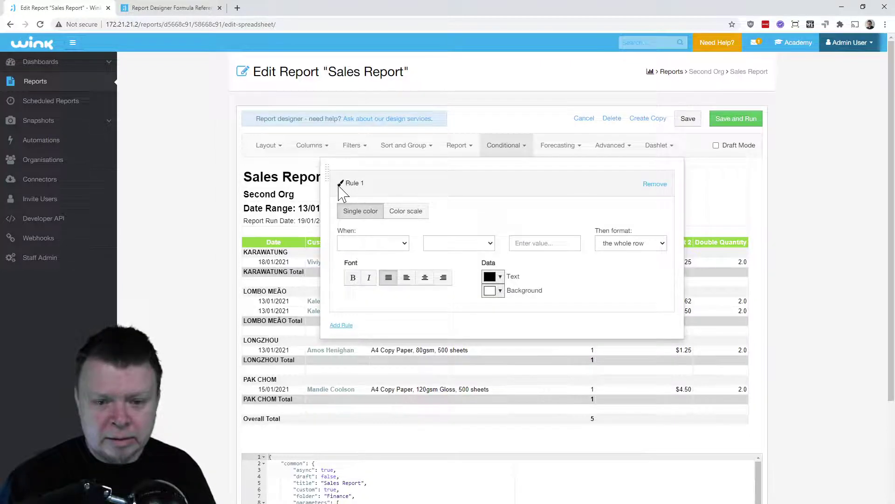
click(395, 246)
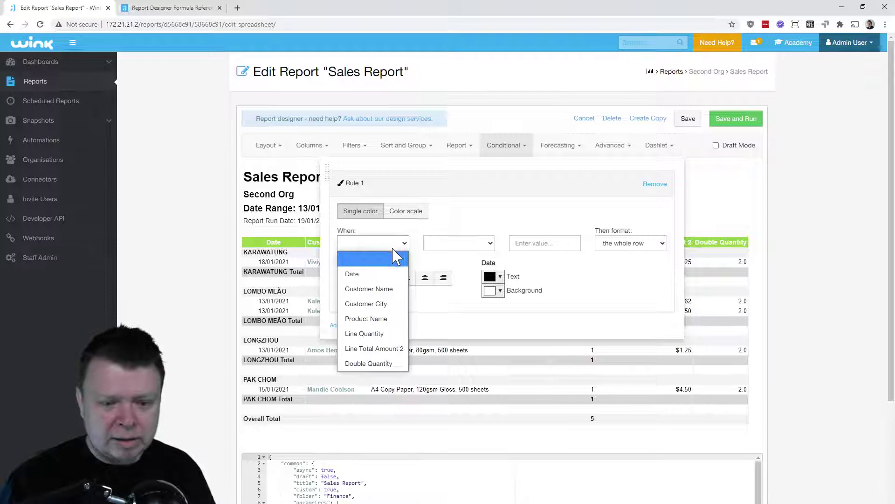
click(368, 363)
click(489, 246)
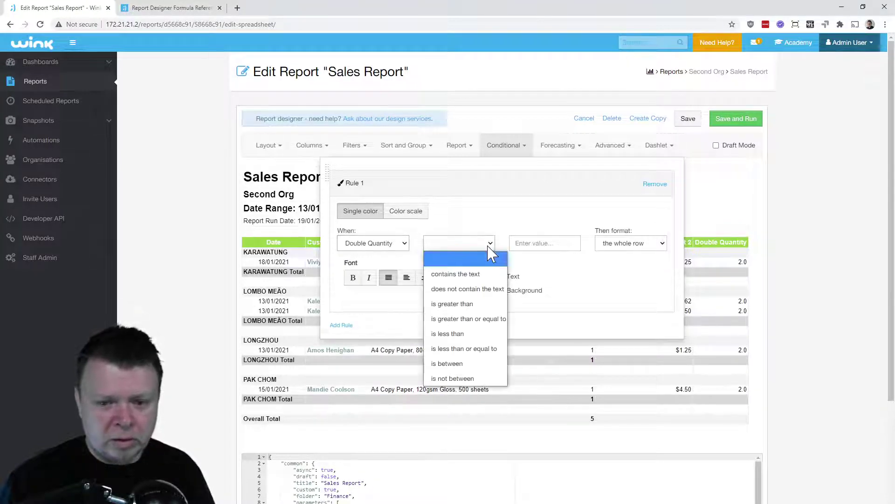
click(471, 308)
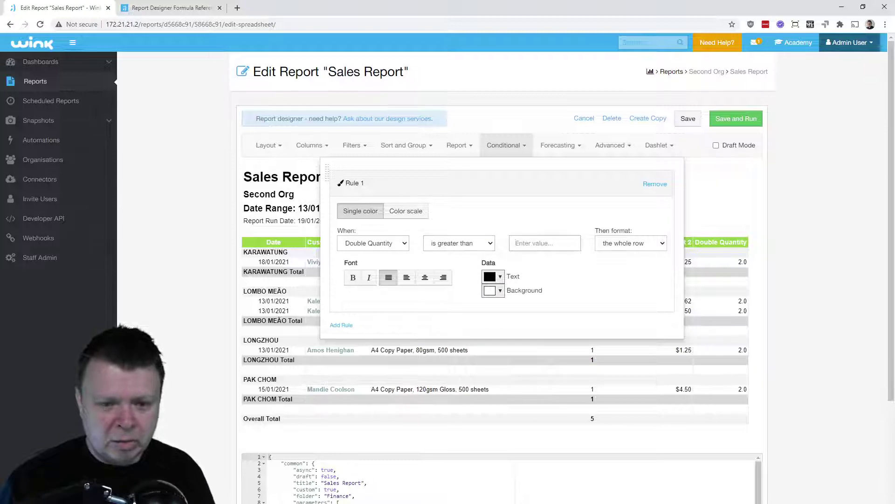
text(1)
Step: Make the conditional rule format the Customer Name column with a light yellow background
click(626, 245)
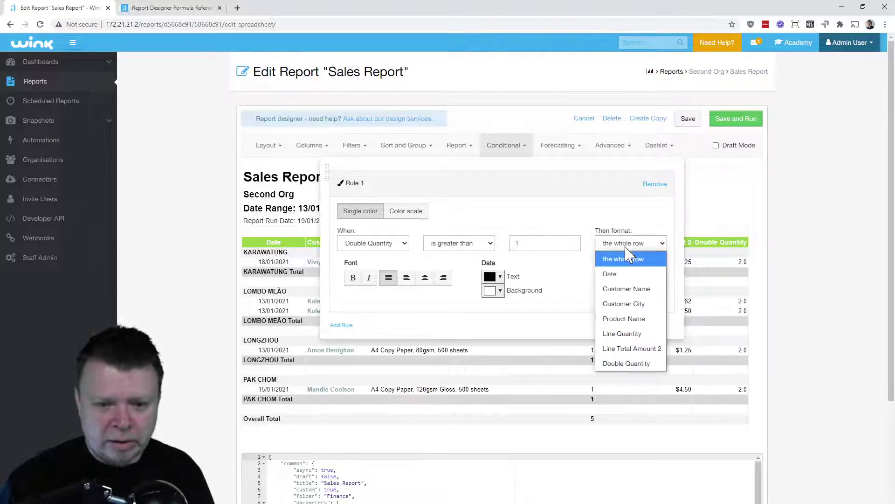
click(627, 289)
click(499, 292)
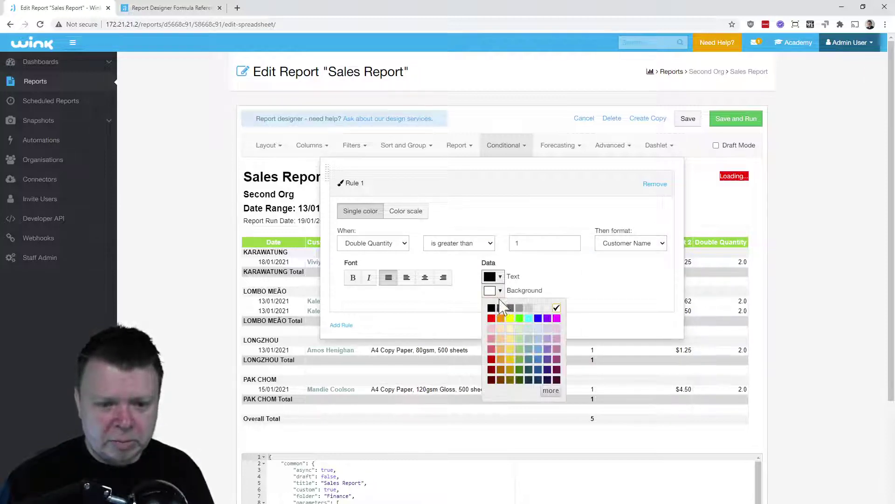
click(510, 339)
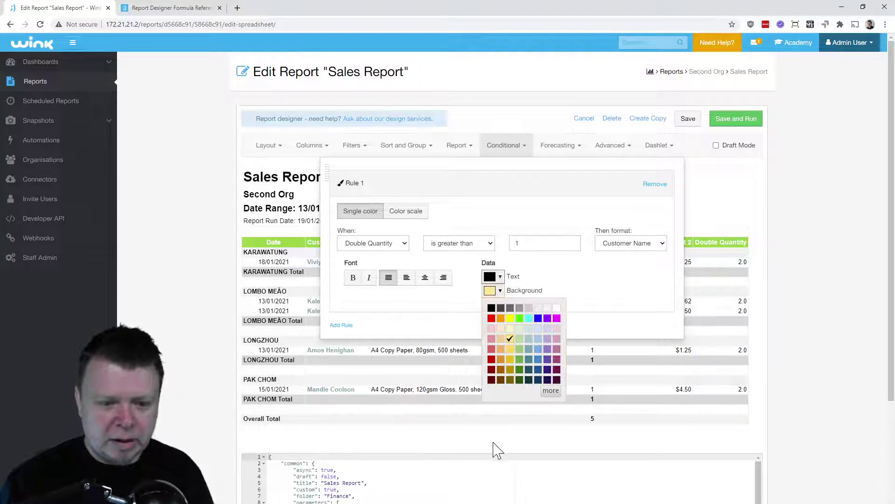
click(498, 445)
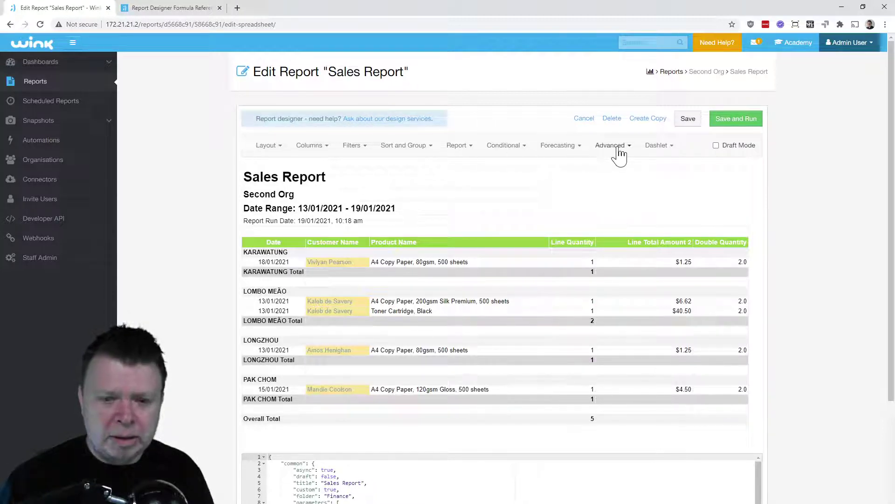
Step: Give the report a Values Over Time dashlet that plots the Line Quantity column
click(664, 152)
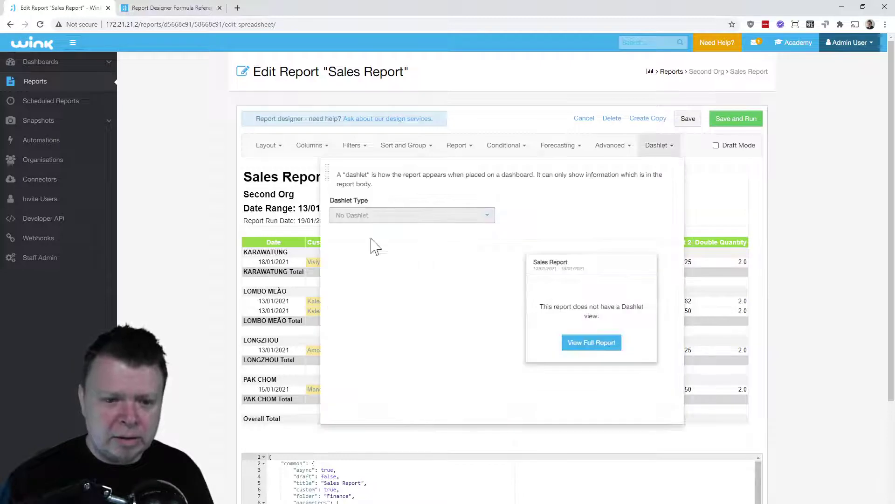
click(461, 220)
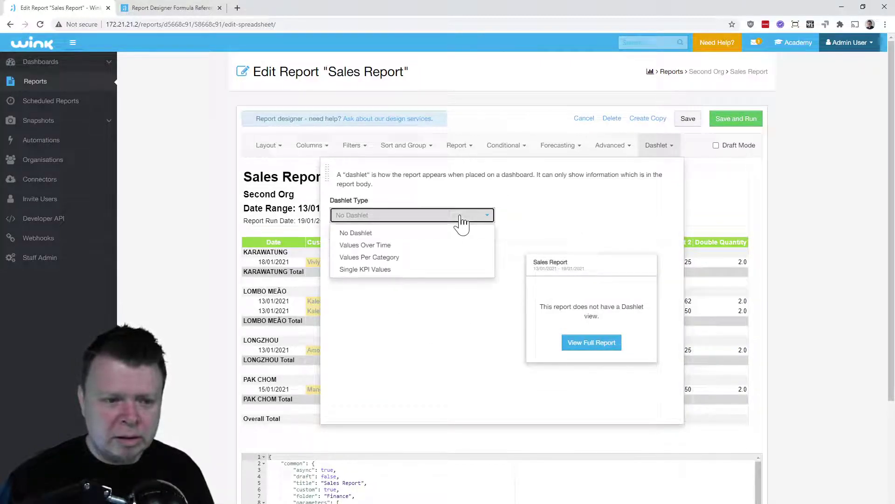
click(391, 245)
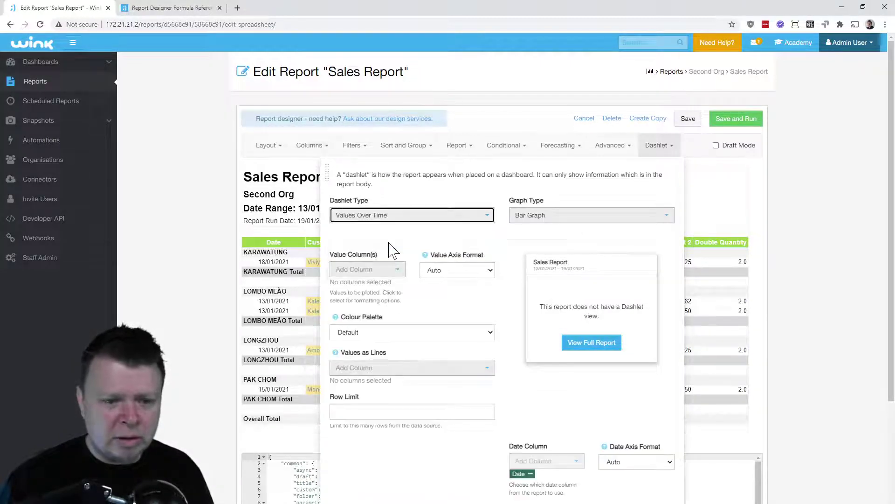
scroll(513, 207, down, 3)
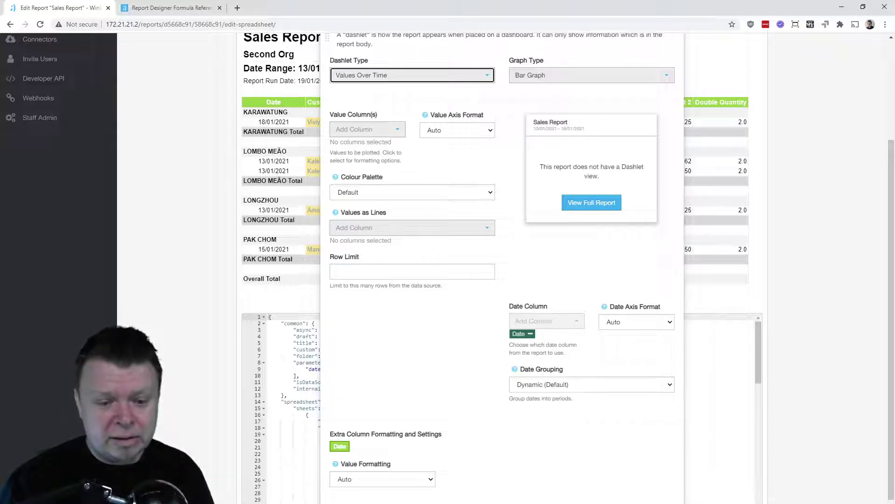
click(392, 135)
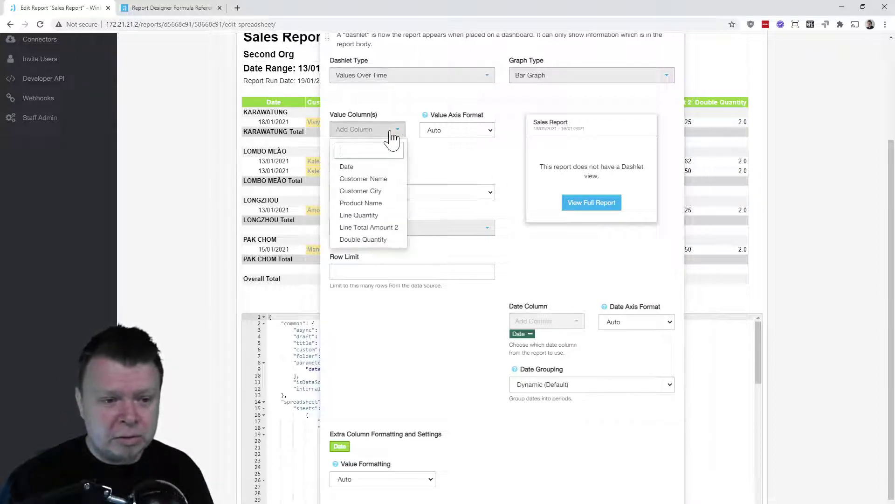
click(360, 216)
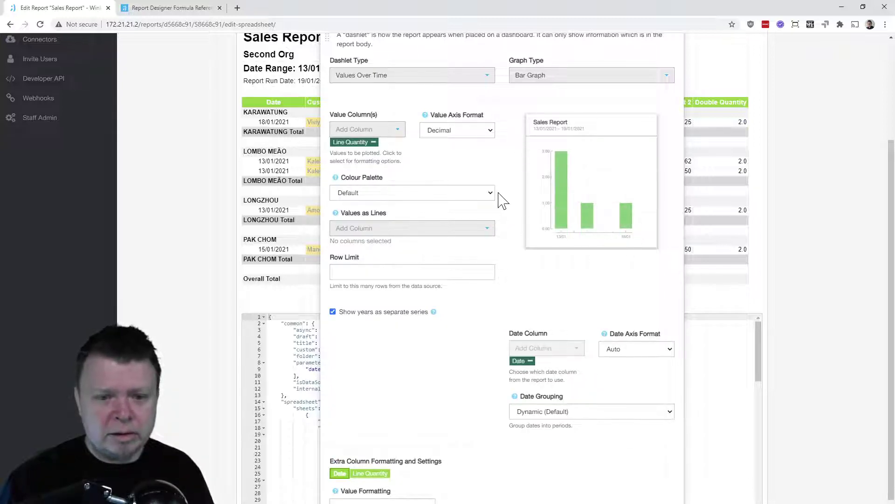
Step: Change the dashlet's graph type to Line Graph and close the dashlet settings
scroll(513, 223, up, 1)
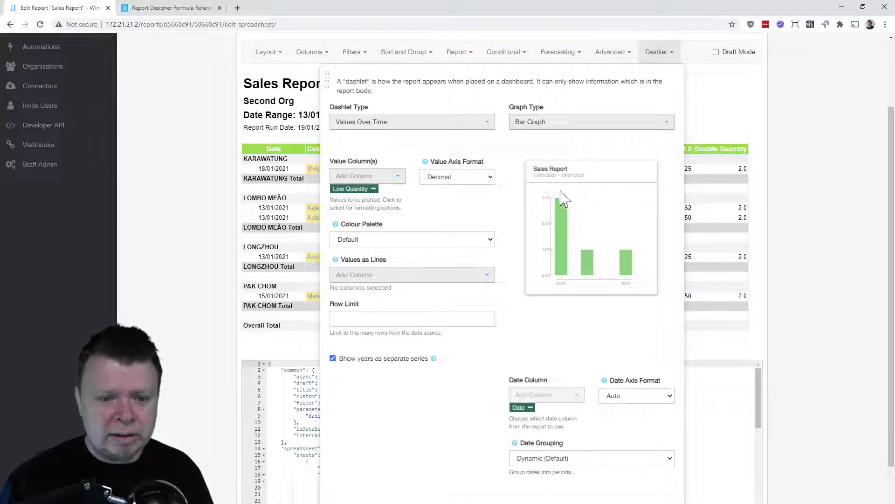
click(557, 124)
click(558, 164)
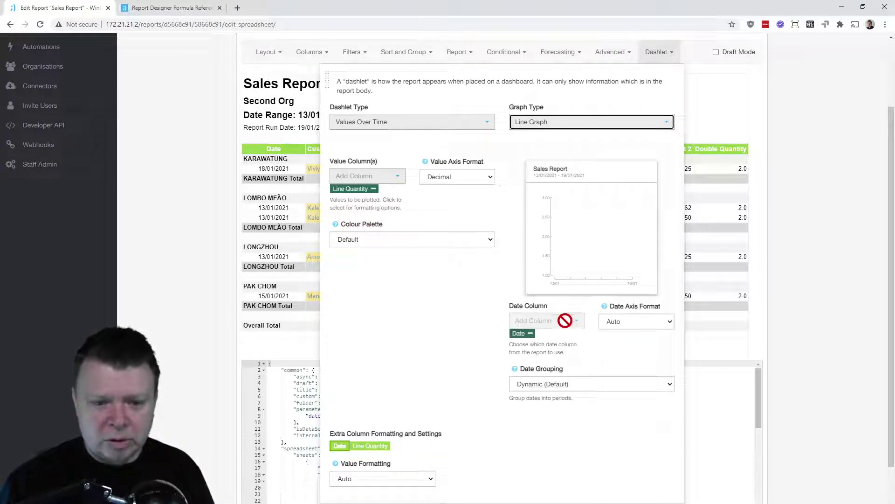
click(706, 115)
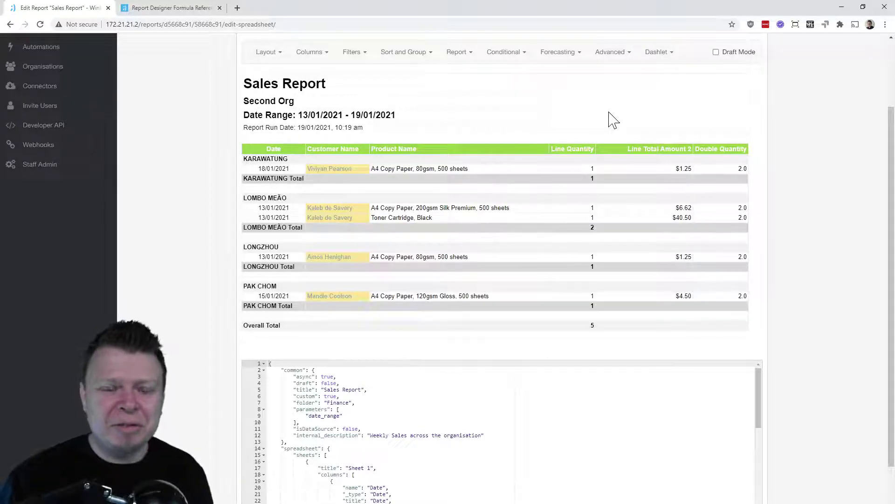
scroll(601, 128, up, 2)
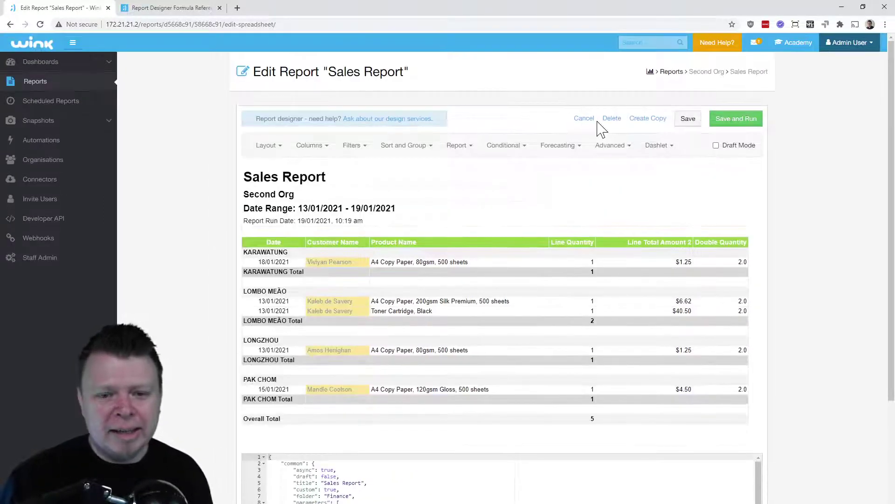